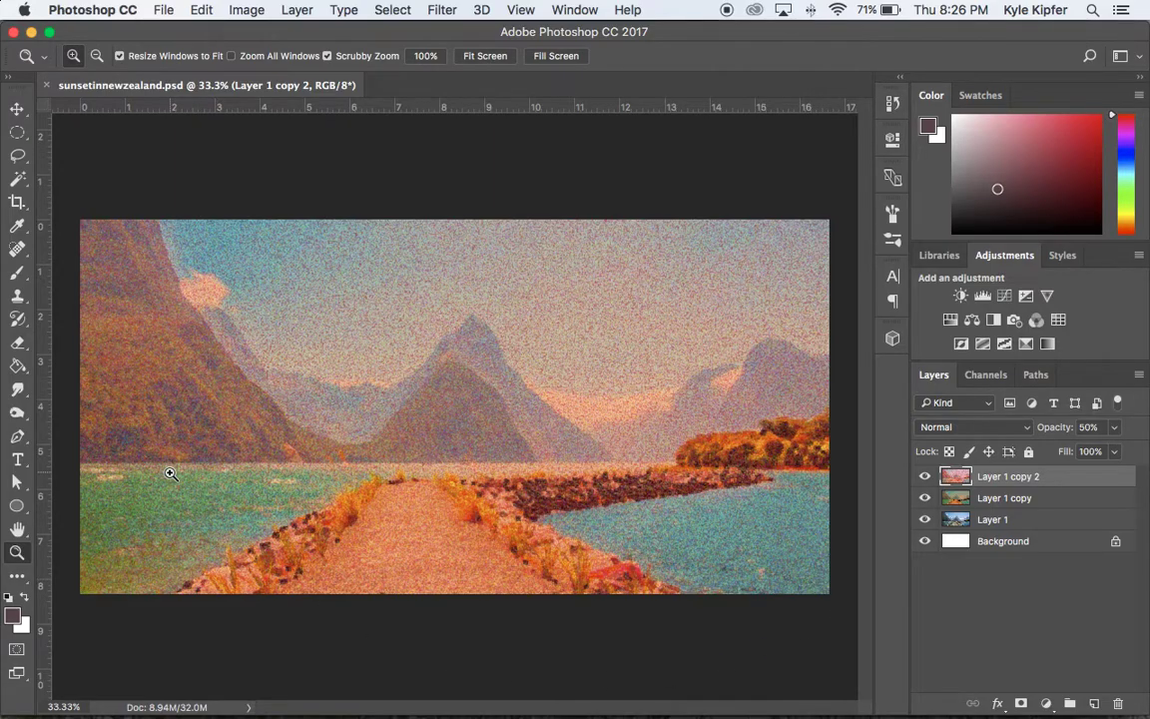
Step: Zoom in on the pointillized sky's colour dots, then back out to the full image
left_click(230, 280)
left_click(279, 337)
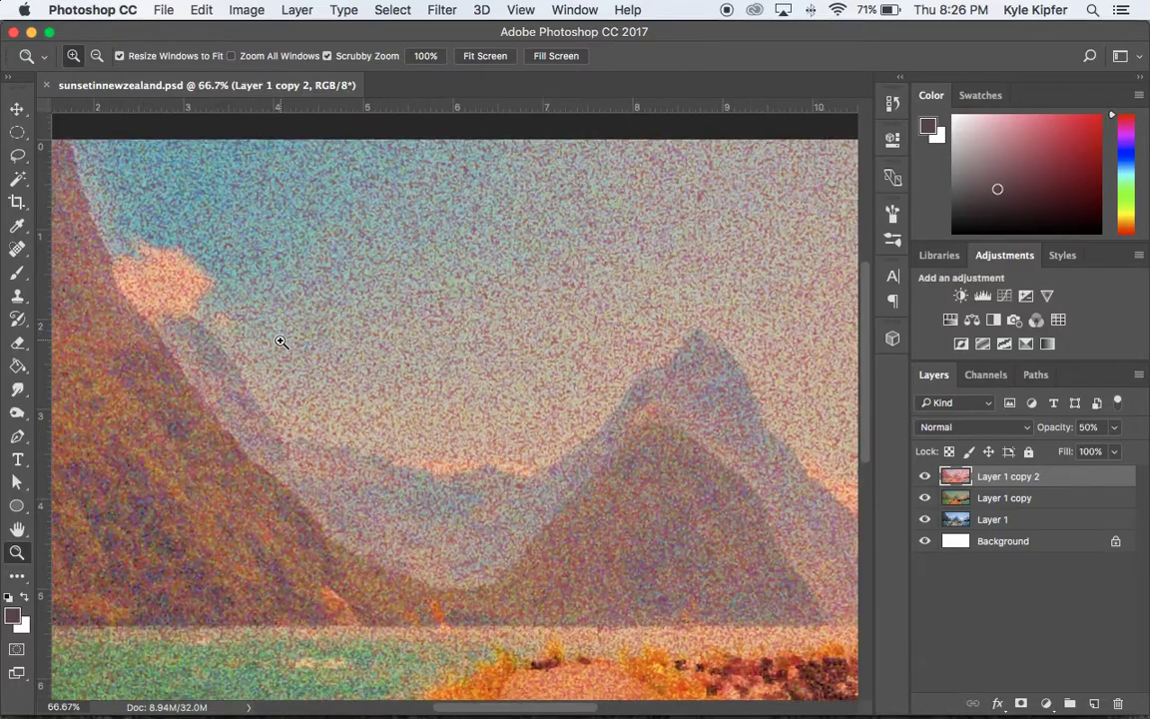
left_click(281, 342)
left_click(281, 341)
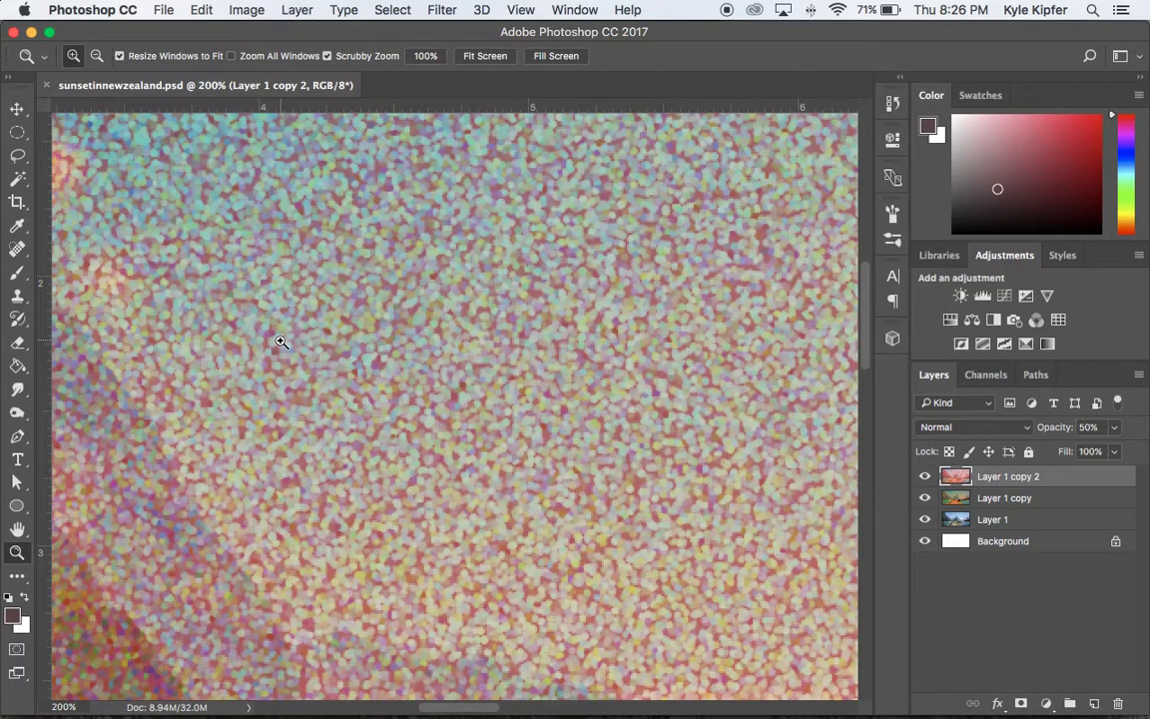
left_click(281, 342, "alt")
left_click(280, 342, "alt")
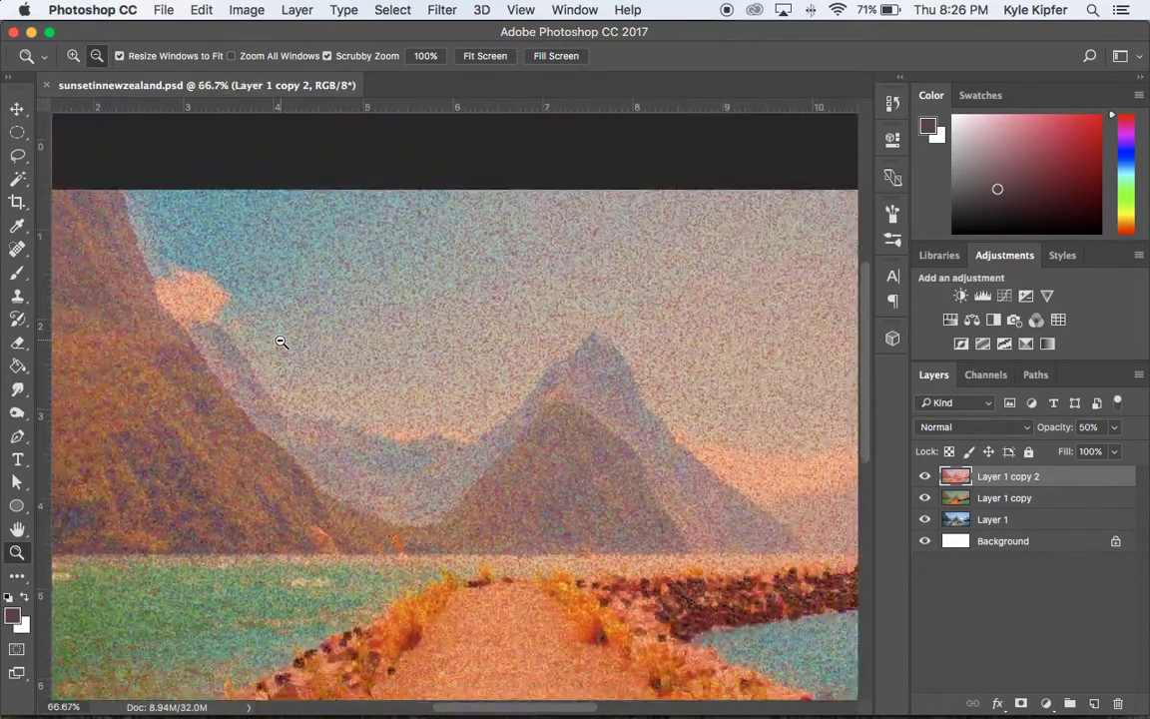
left_click(281, 342, "alt")
left_click(281, 341, "alt")
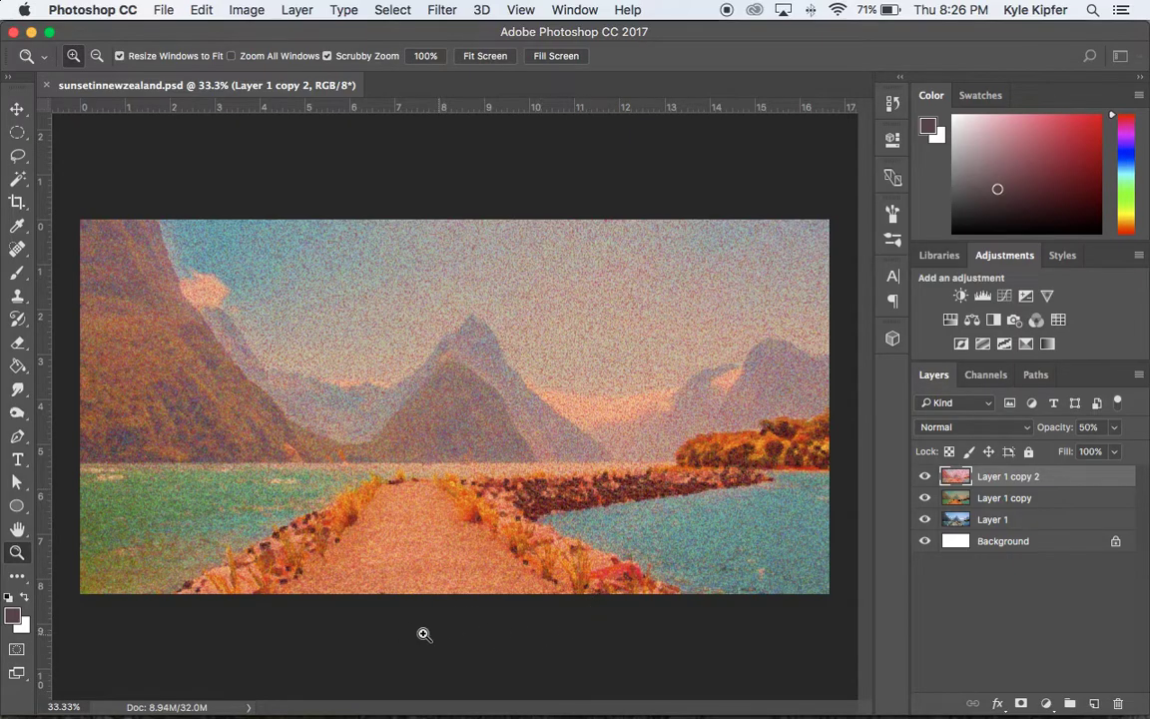
Step: Save the Seurat painting from the pointillism image results to the Desktop as pointillism-2.jpg
mouse_move(571, 713)
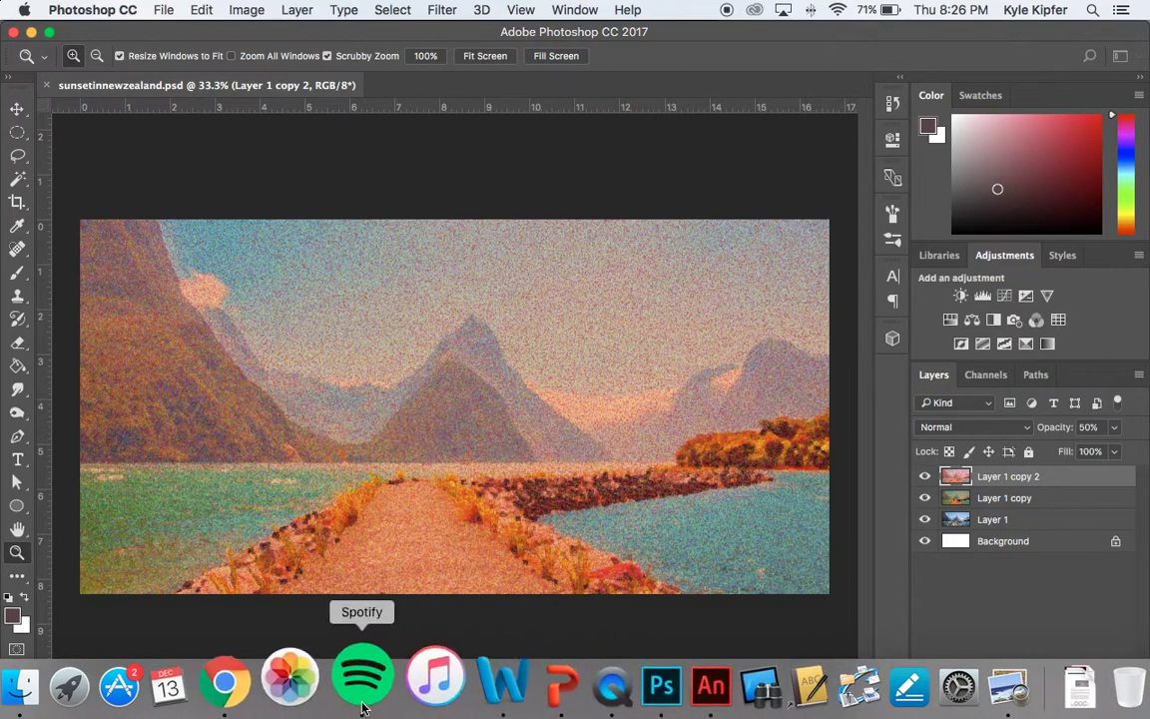
left_click(263, 682)
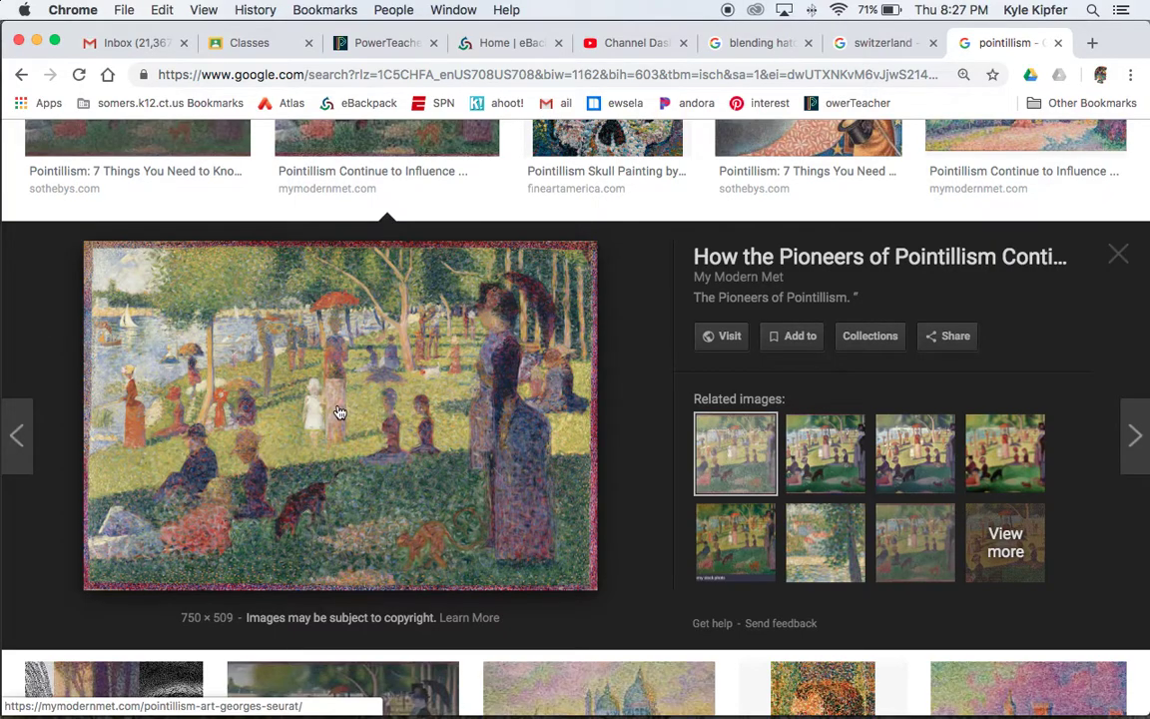
scroll(340, 412, "up", 3)
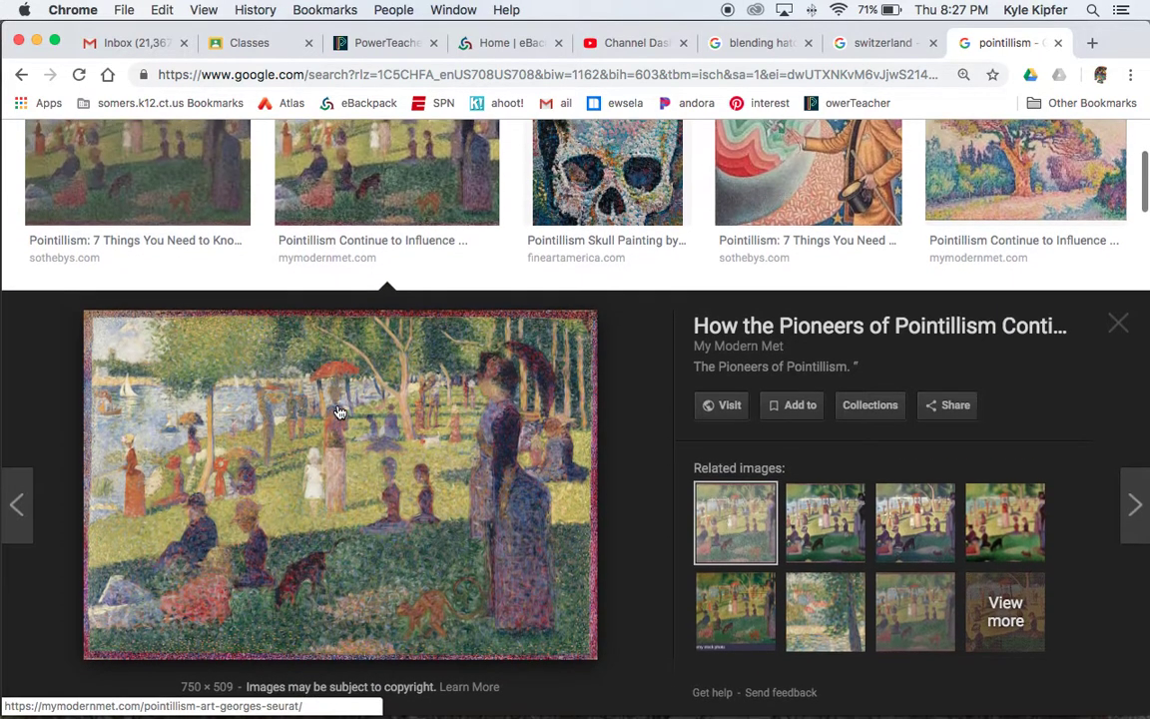
scroll(340, 412, "up", 3)
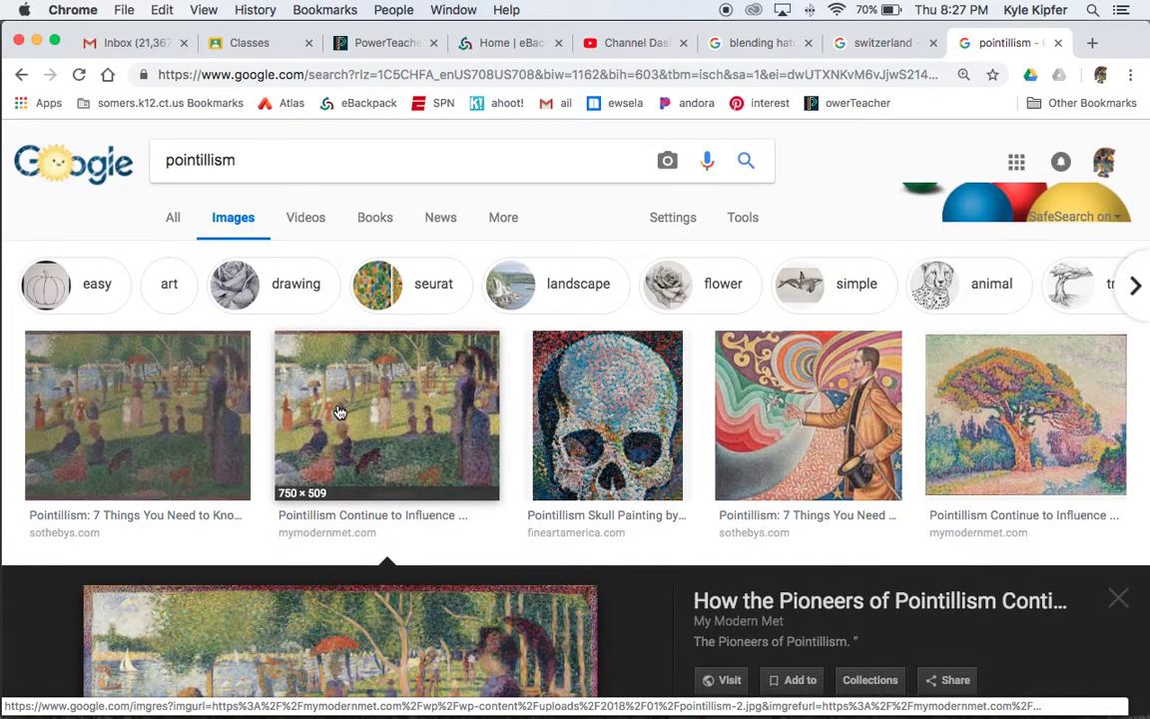
scroll(340, 412, "down", 5)
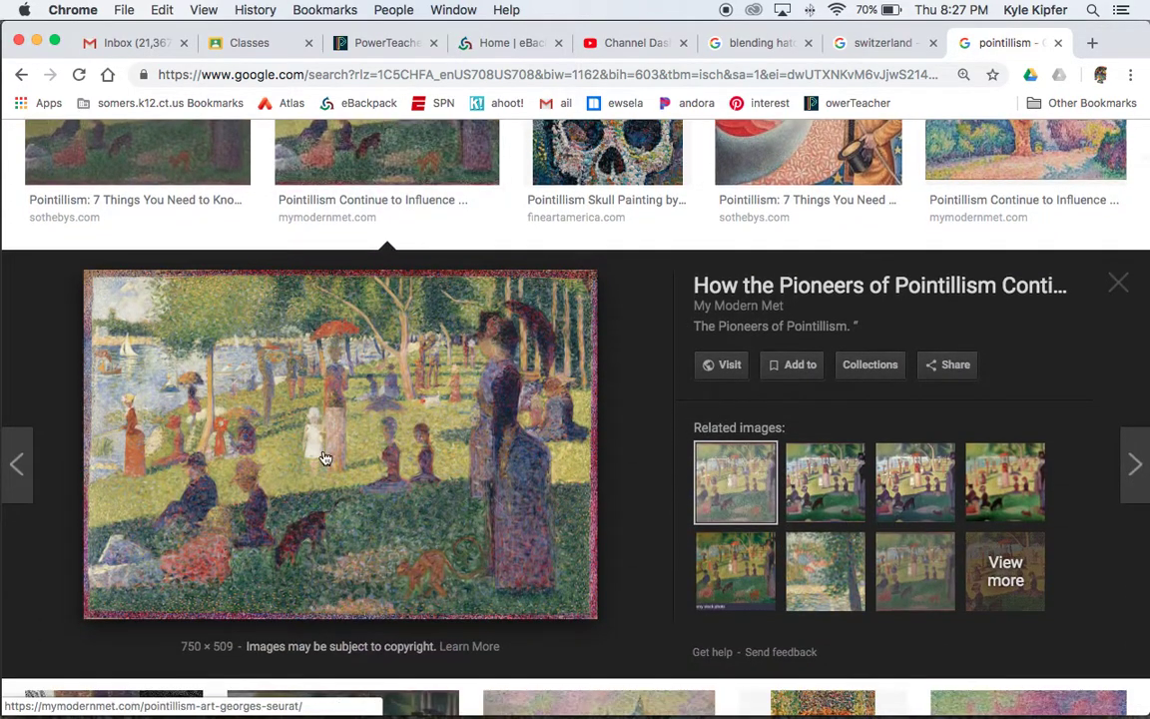
right_click(326, 456)
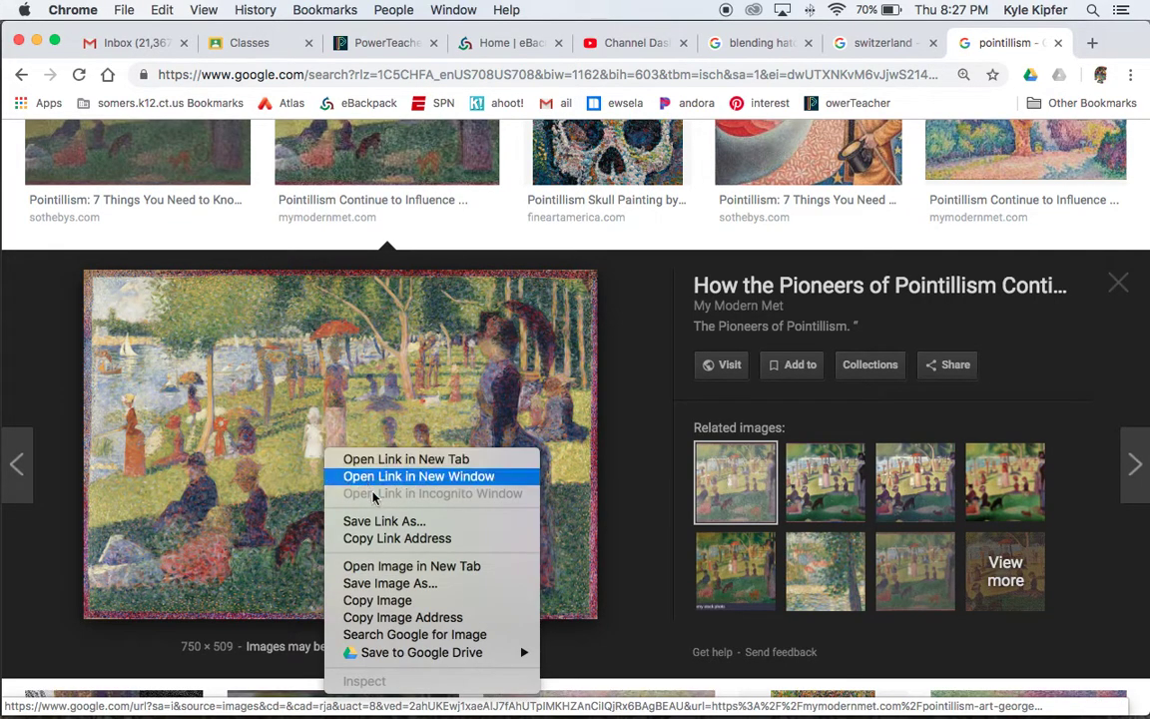
left_click(417, 583)
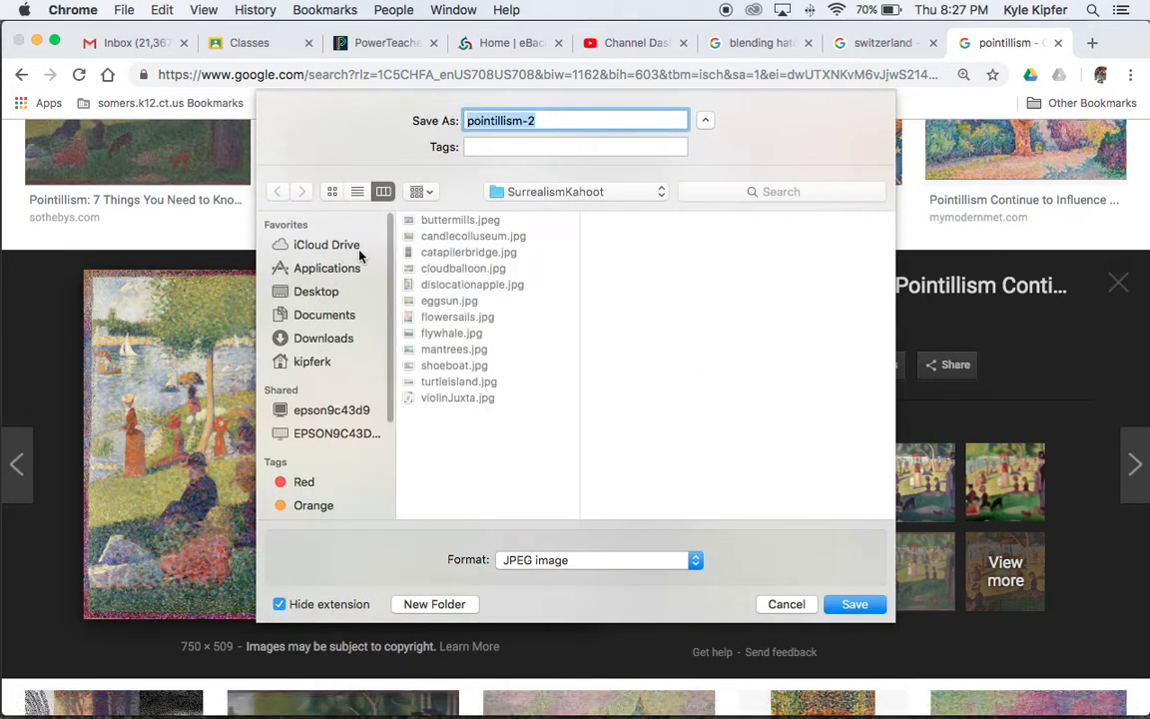
left_click(319, 290)
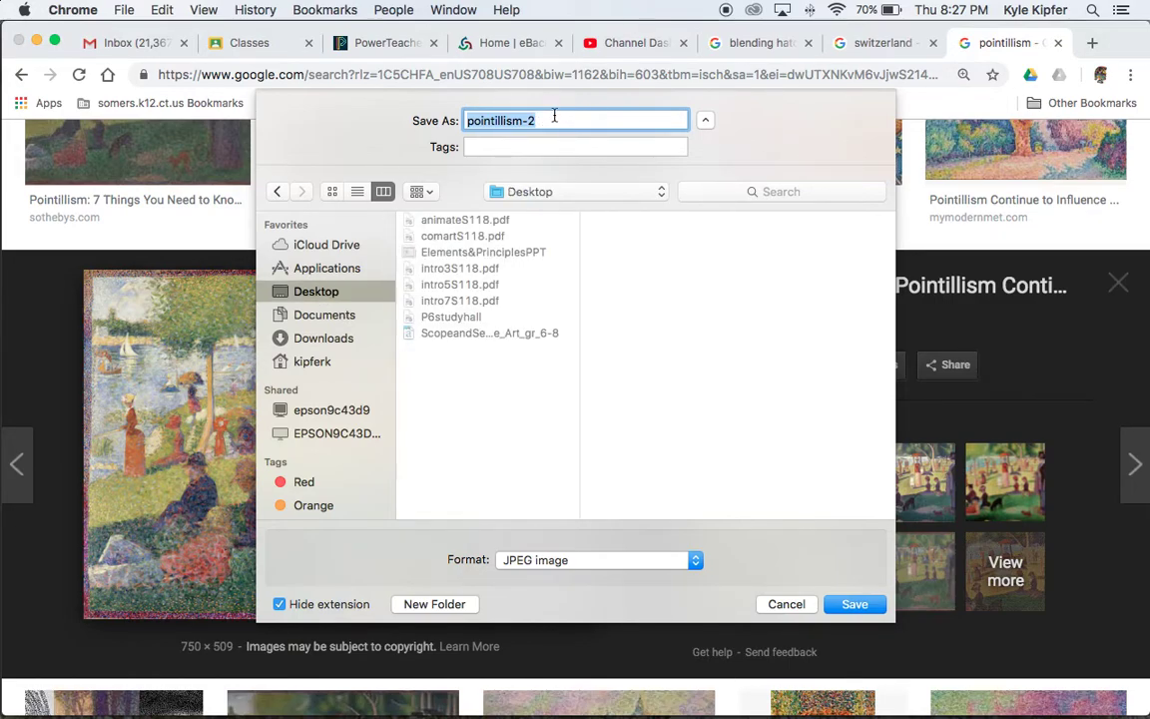
left_click(854, 604)
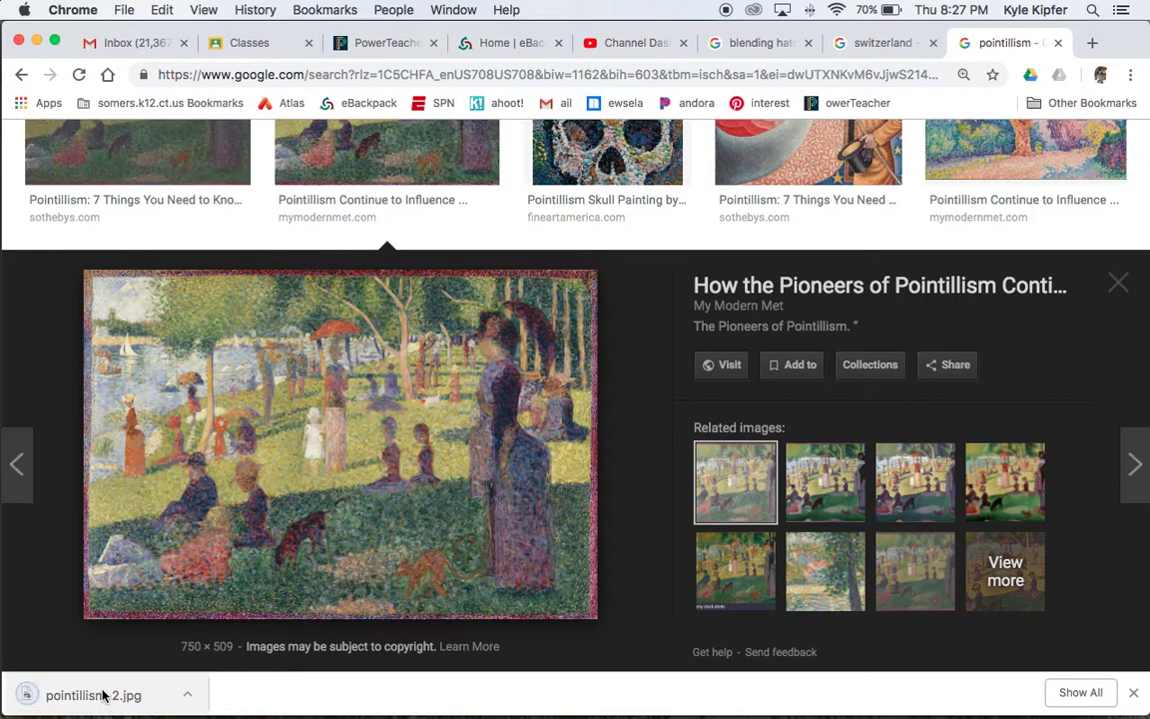
Step: In Photoshop, open pointillism-2.jpg from the Desktop as its own document
key("super+Tab")
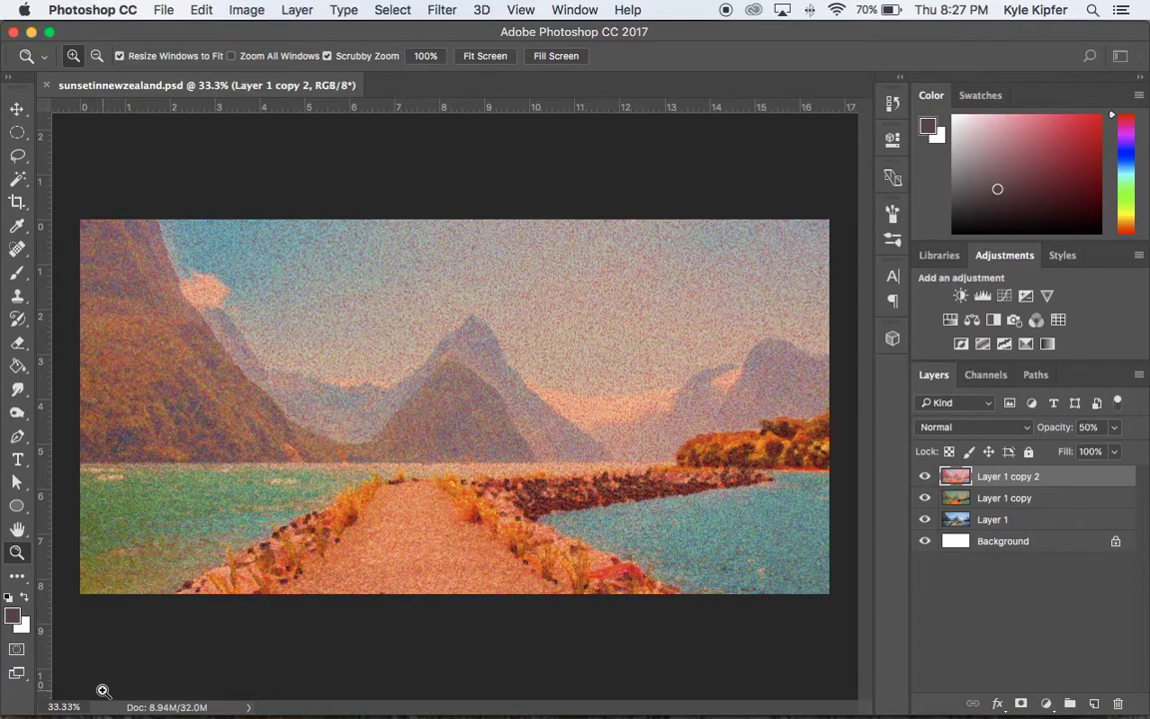
left_click(160, 9)
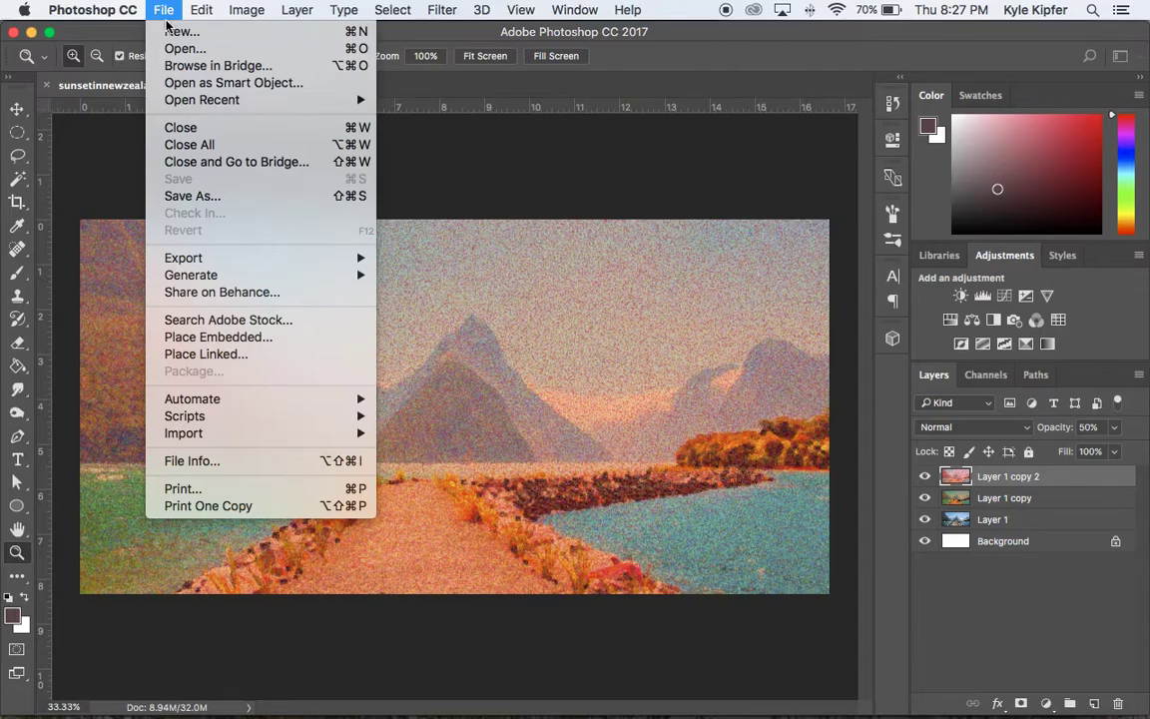
left_click(185, 49)
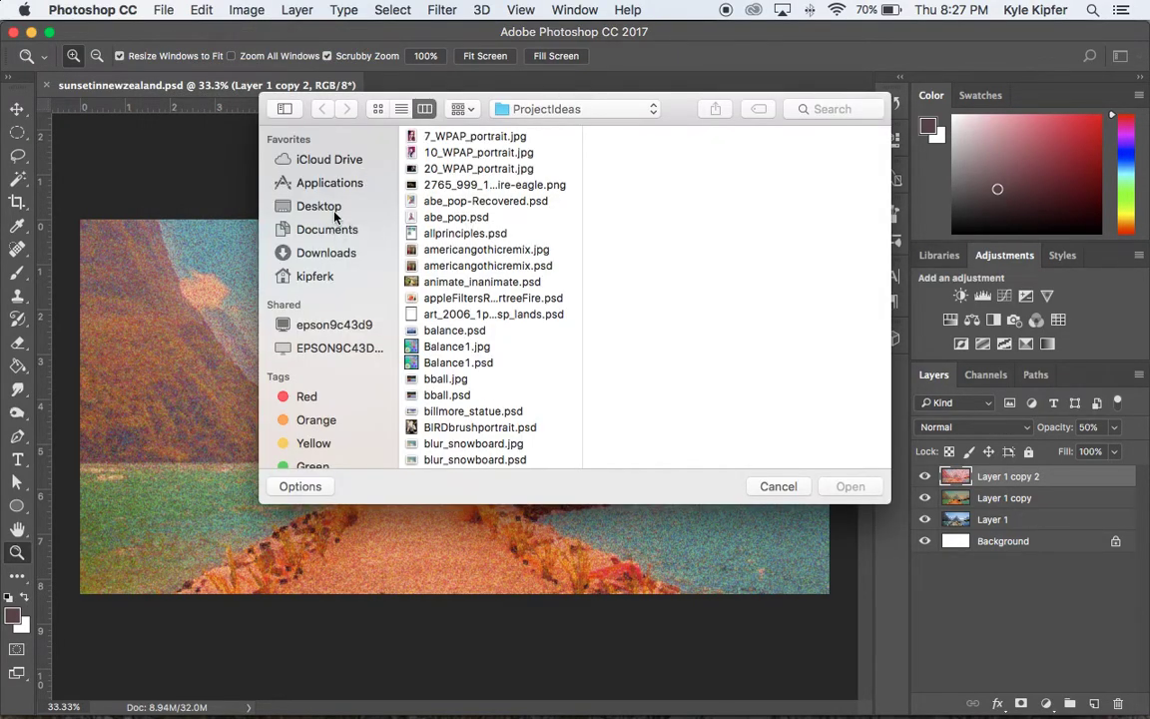
left_click(337, 216)
left_click(465, 247)
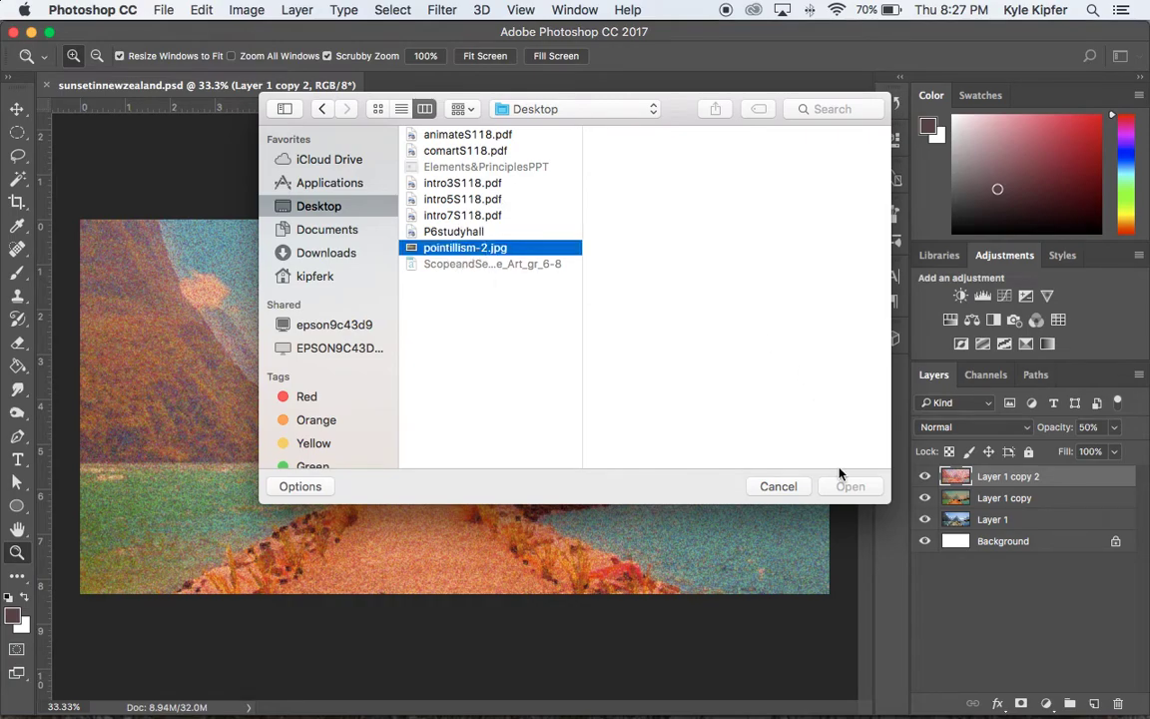
left_click(863, 488)
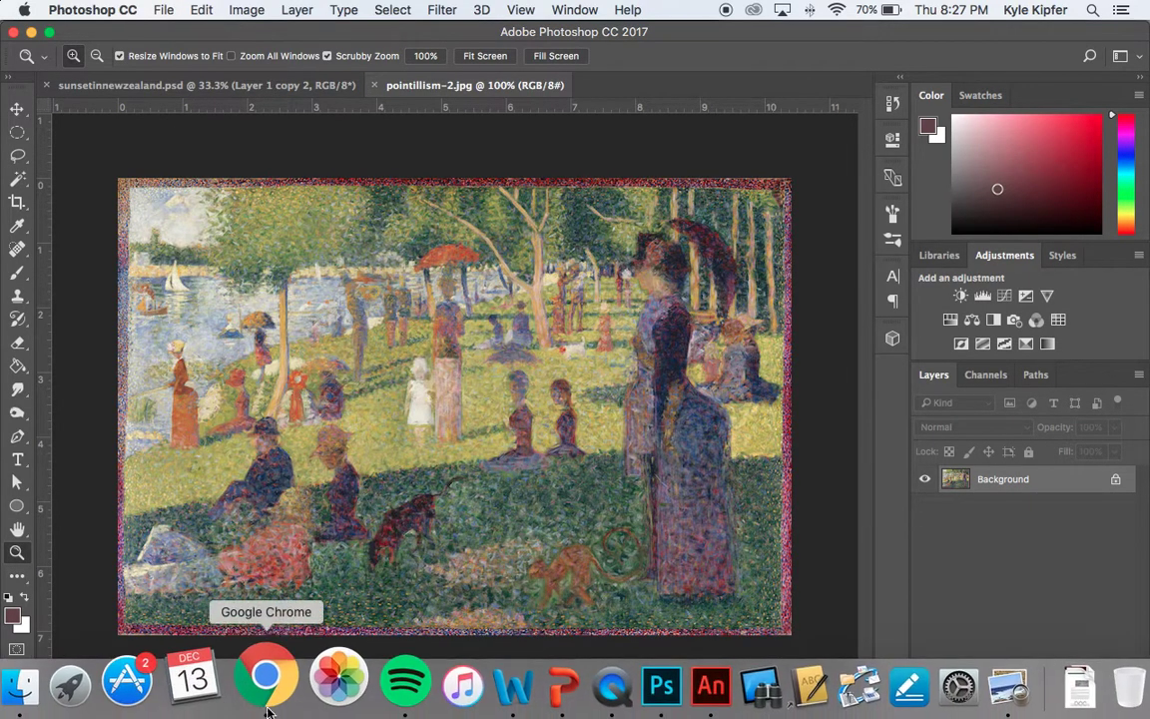
Step: Copy the lake-and-bench photo from the Switzerland image results to the clipboard
left_click(267, 679)
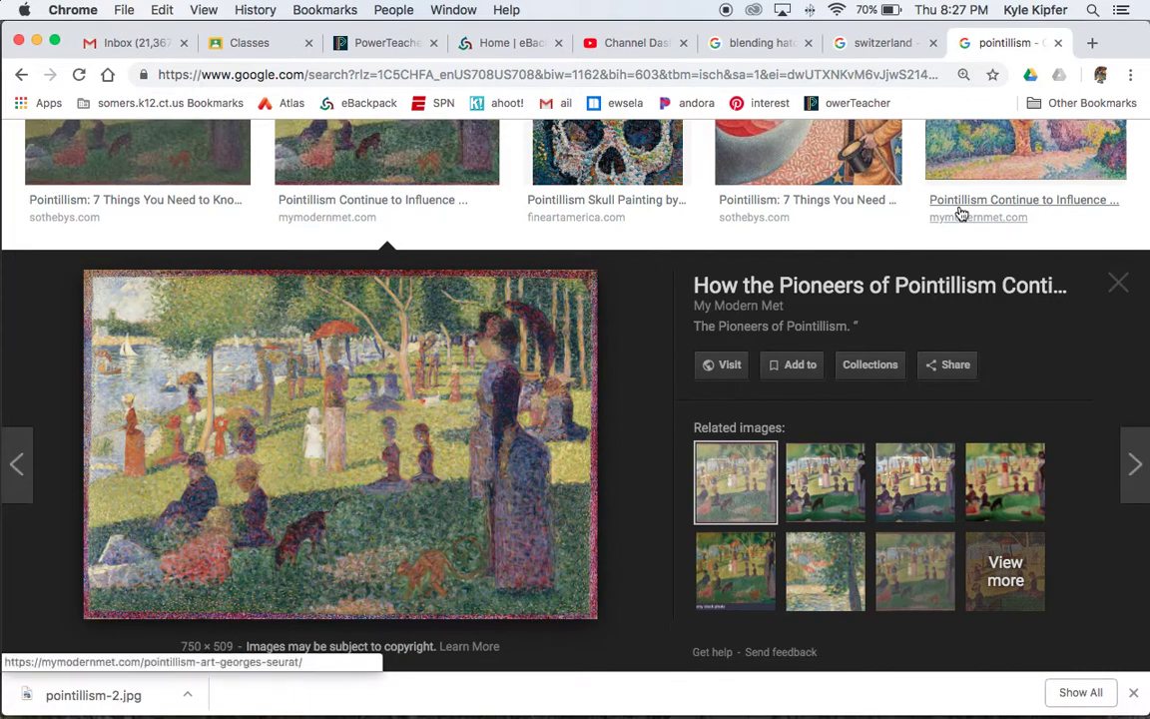
left_click(877, 43)
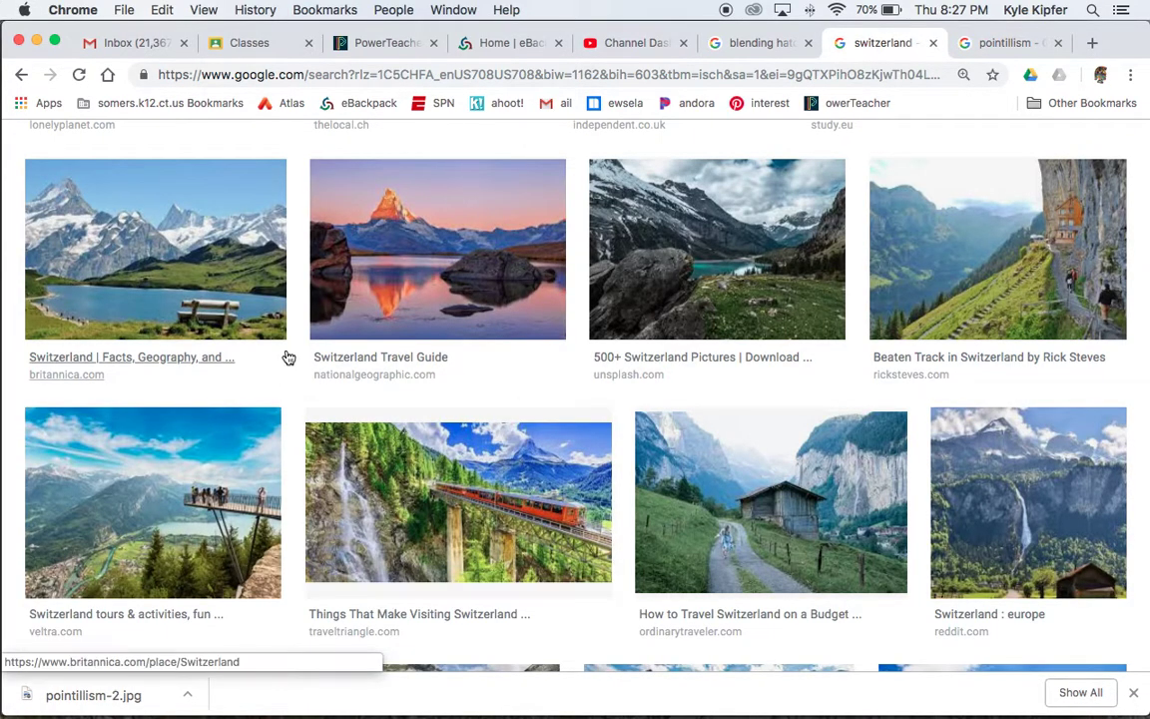
scroll(289, 342, "up", 3)
scroll(291, 344, "up", 3)
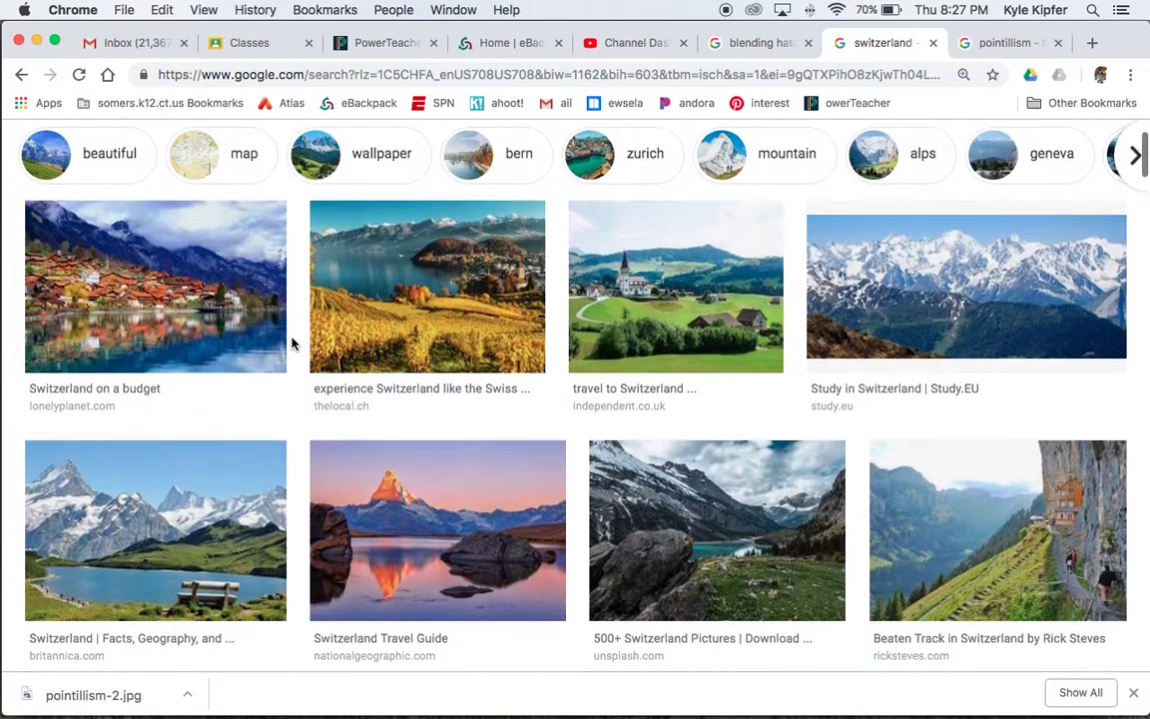
scroll(292, 343, "down", 5)
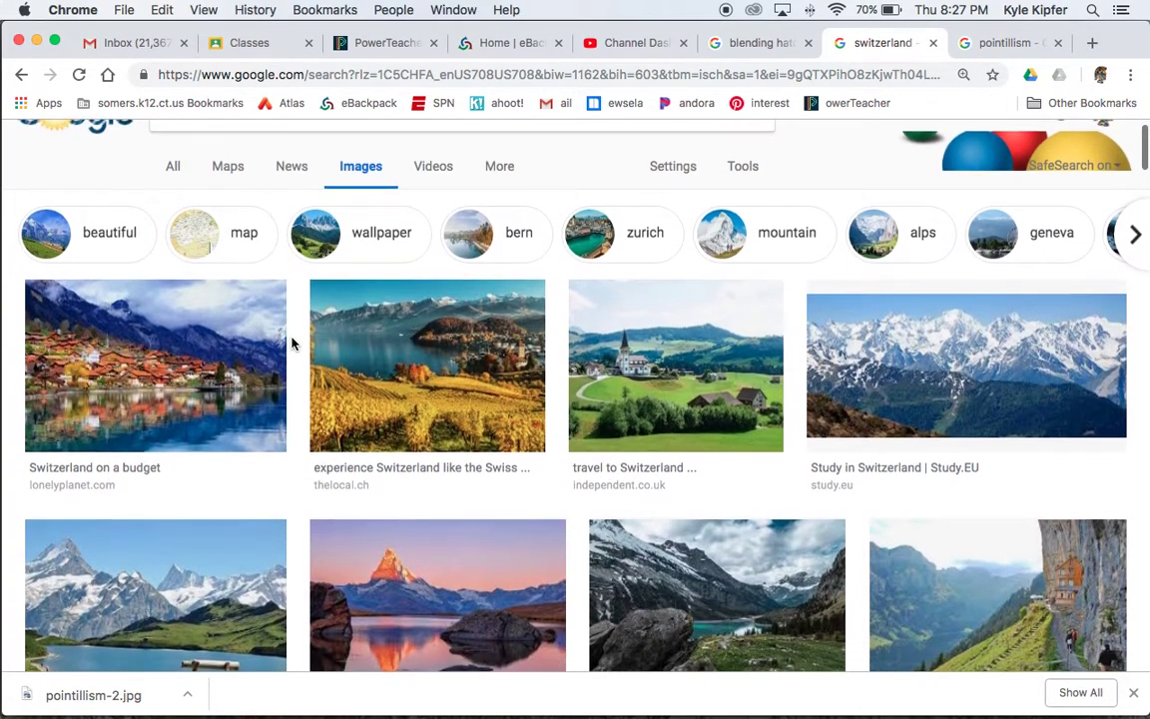
scroll(292, 343, "down", 3)
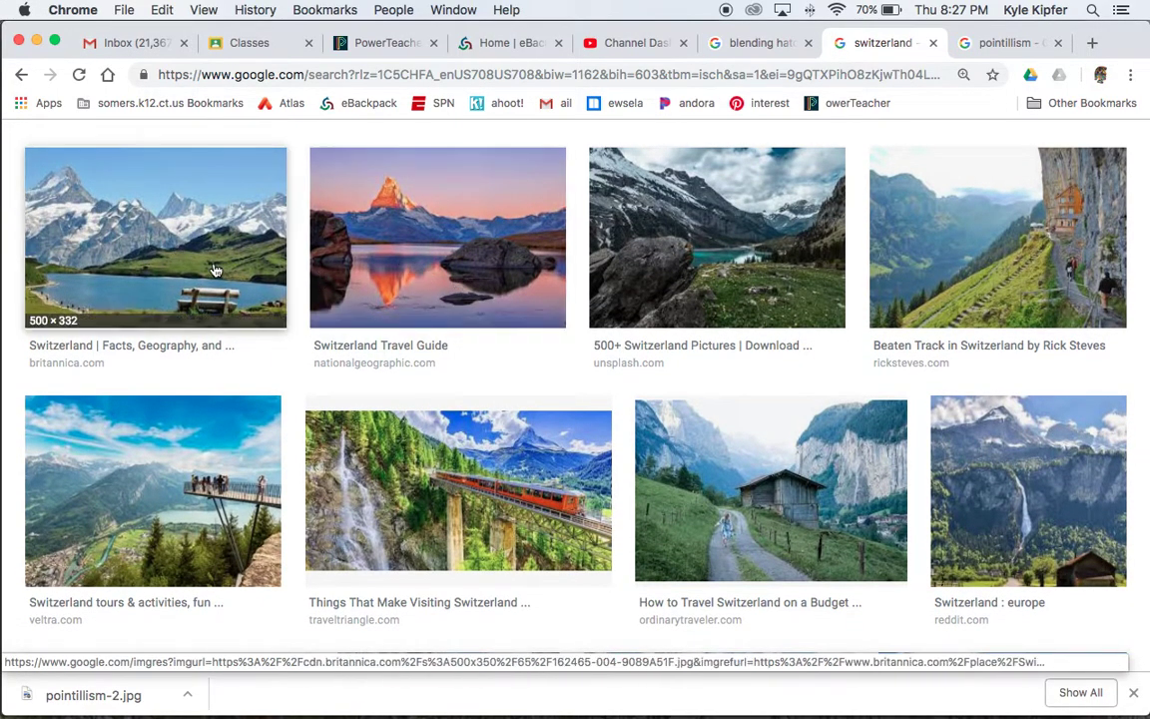
left_click(171, 226)
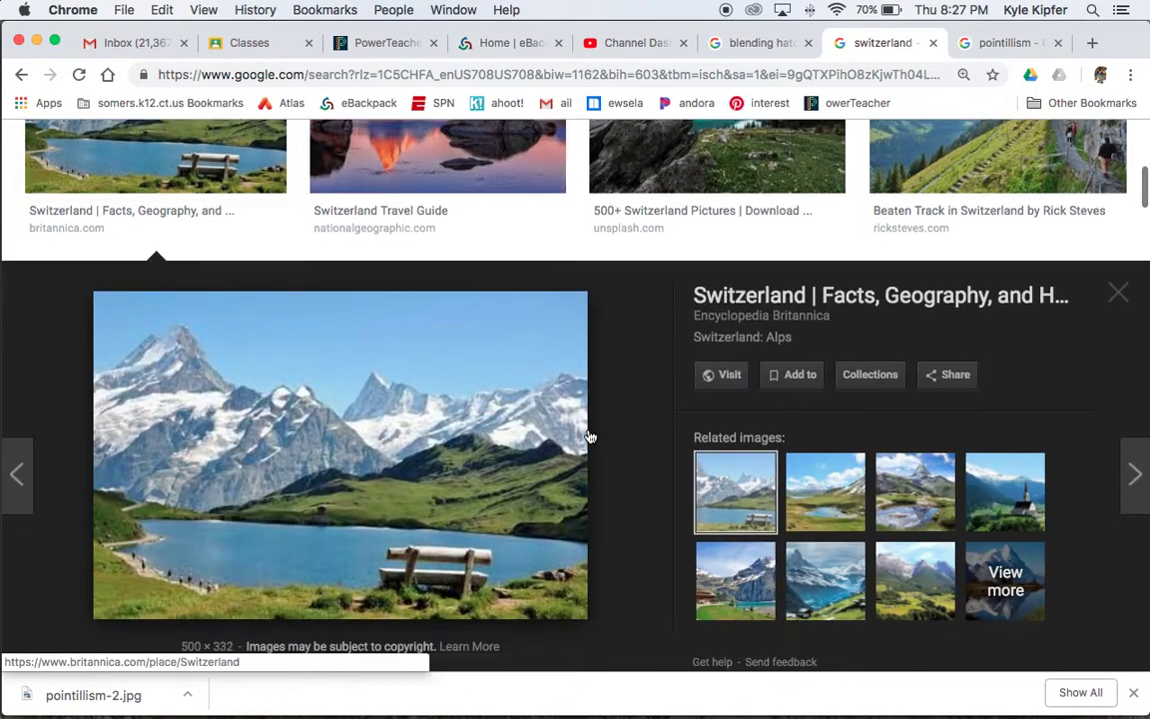
right_click(356, 457)
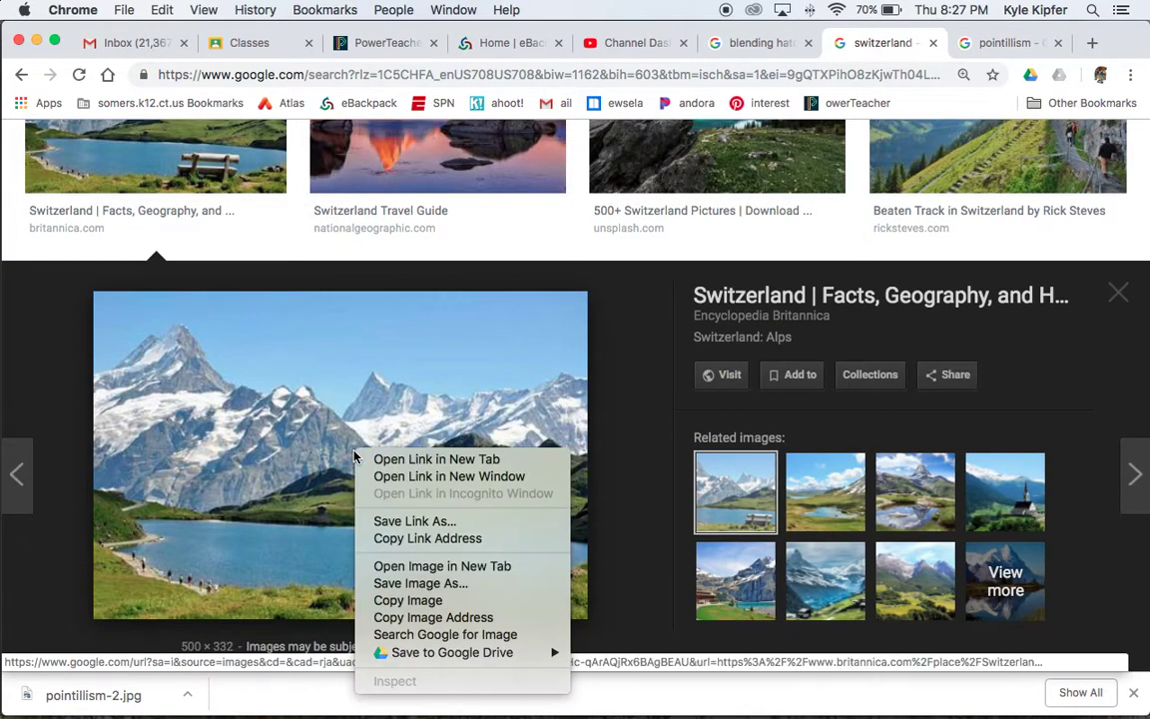
left_click(436, 600)
key("super+Tab")
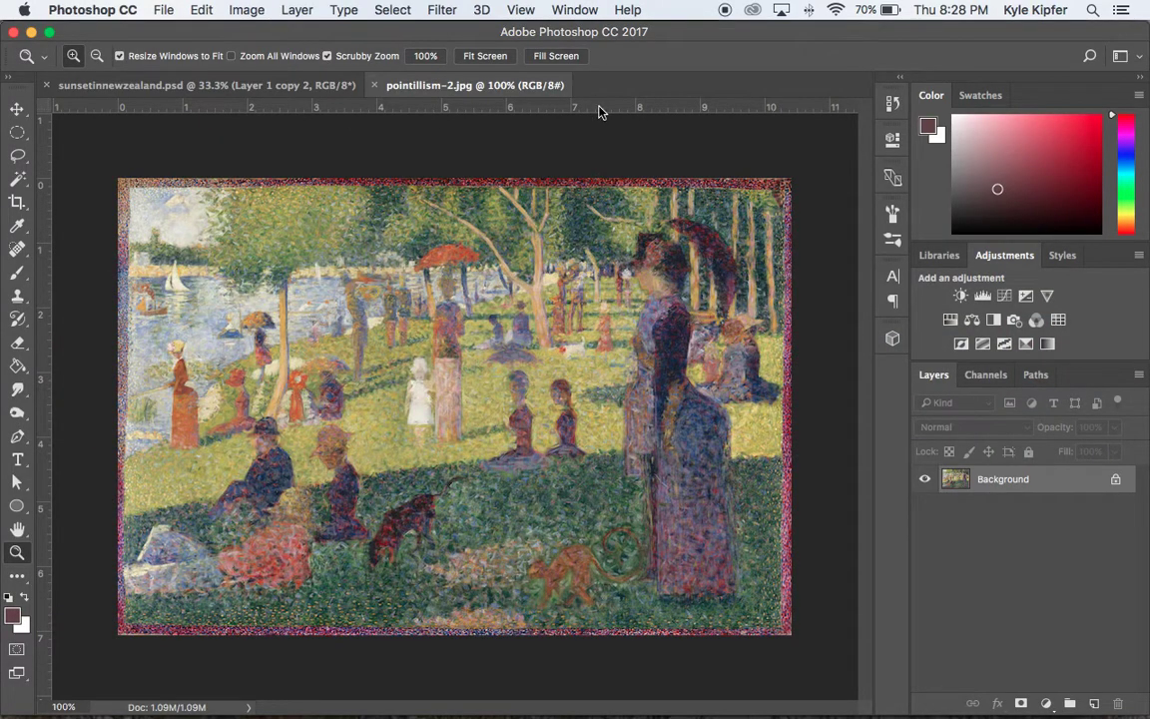
Step: Create a new Clipboard-preset document and paste the lake photo in as Layer 1
key("super+n")
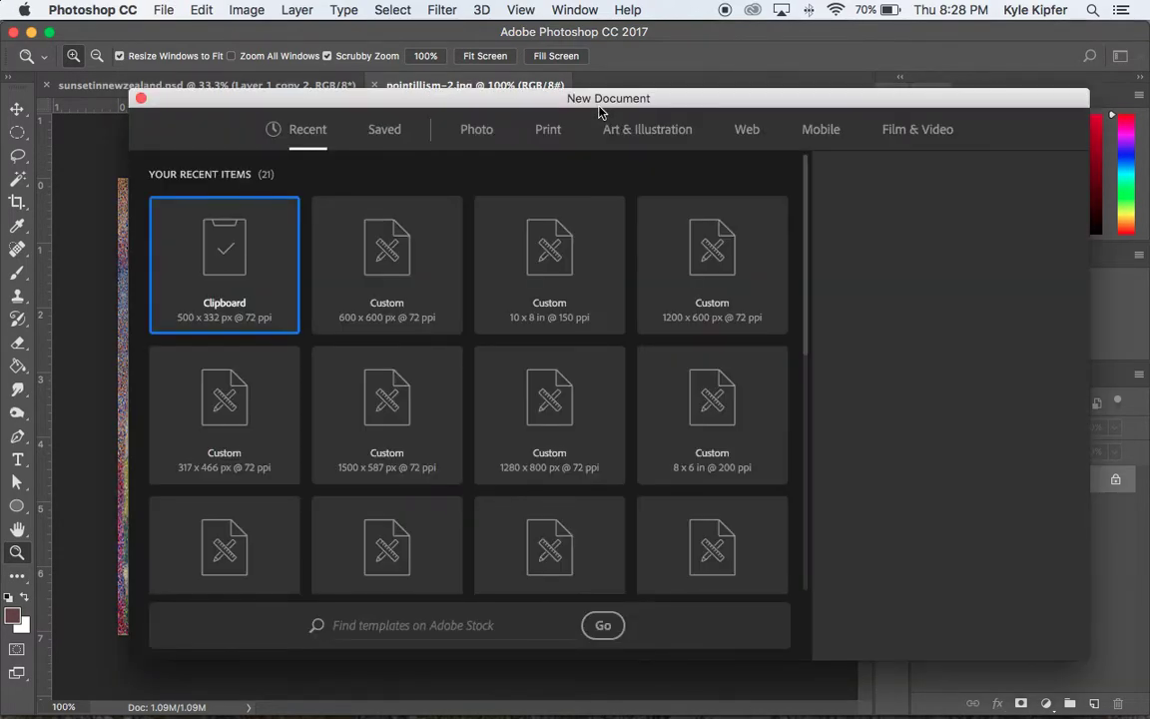
key("Return")
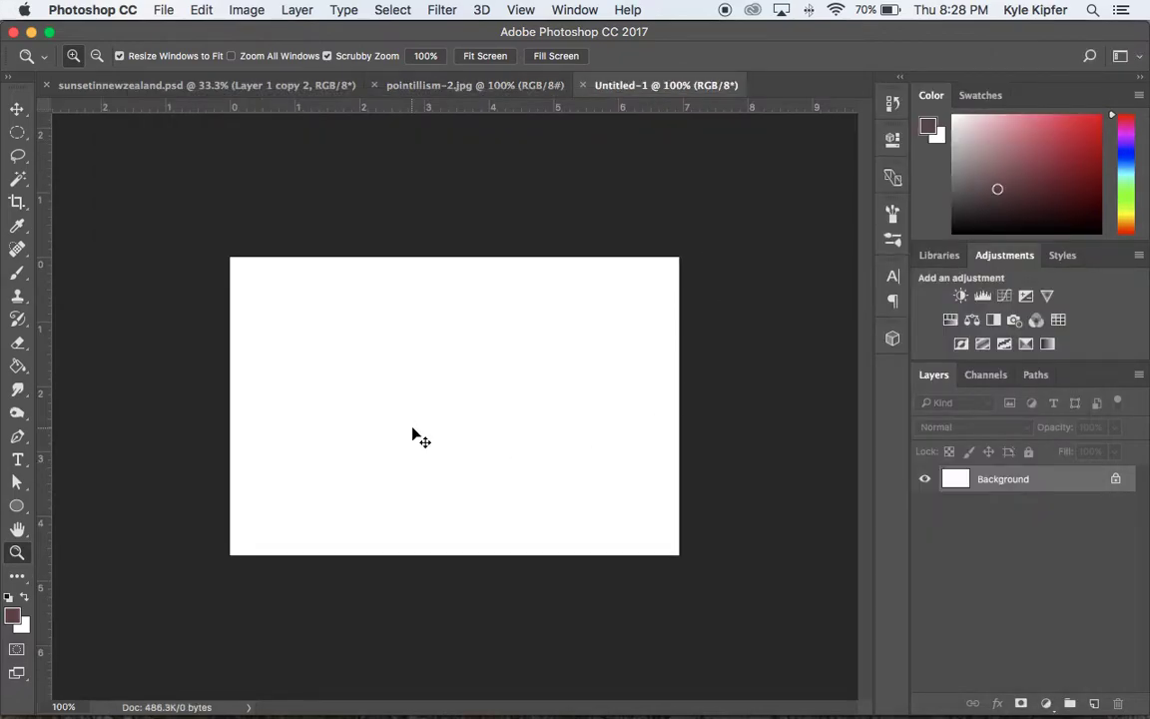
key("super+v")
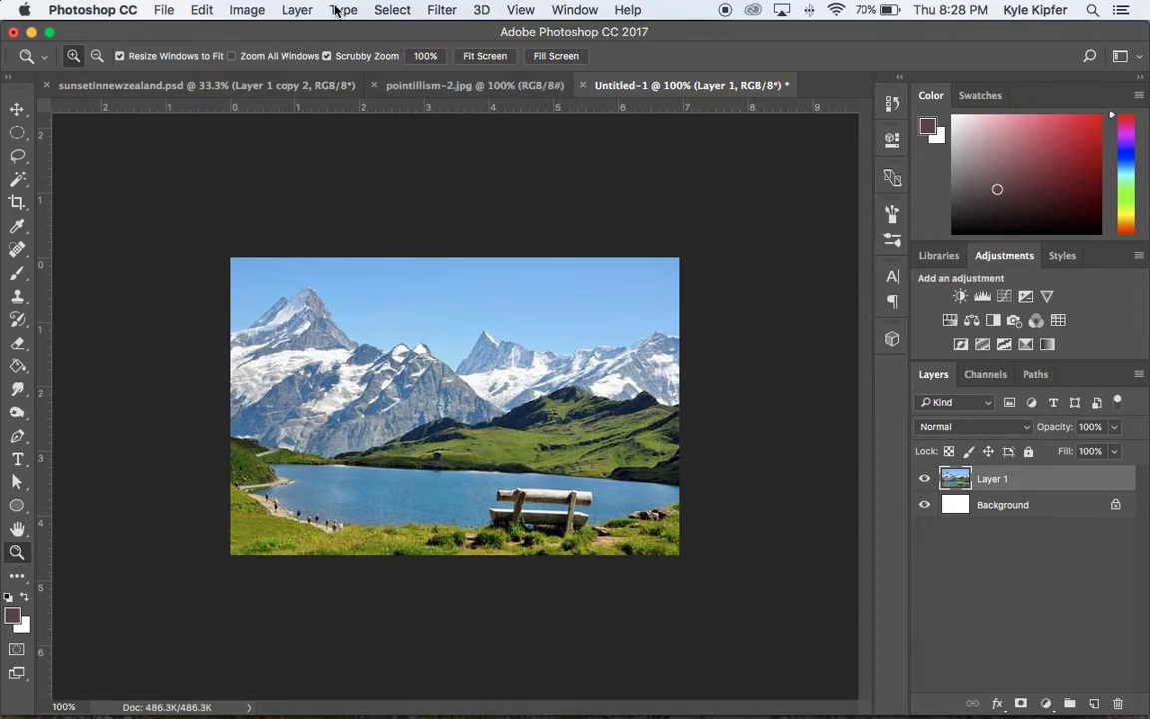
Step: Apply Match Color to Layer 1 using pointillism-2.jpg as the colour source
left_click(257, 9)
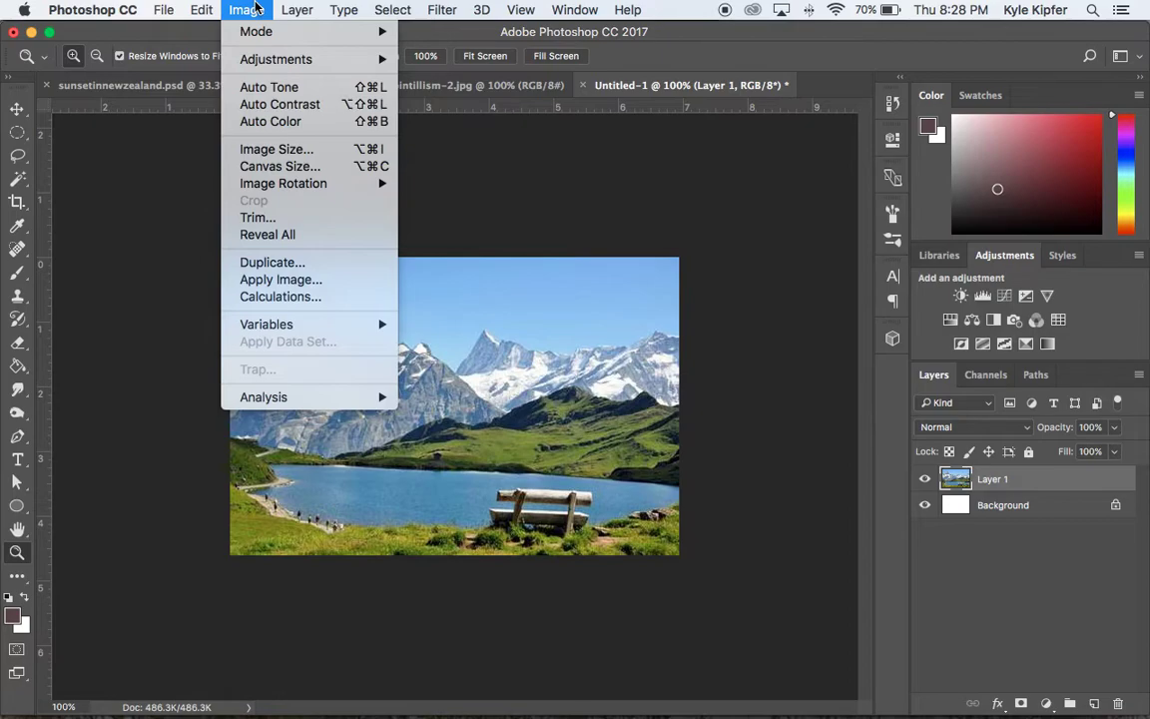
mouse_move(297, 63)
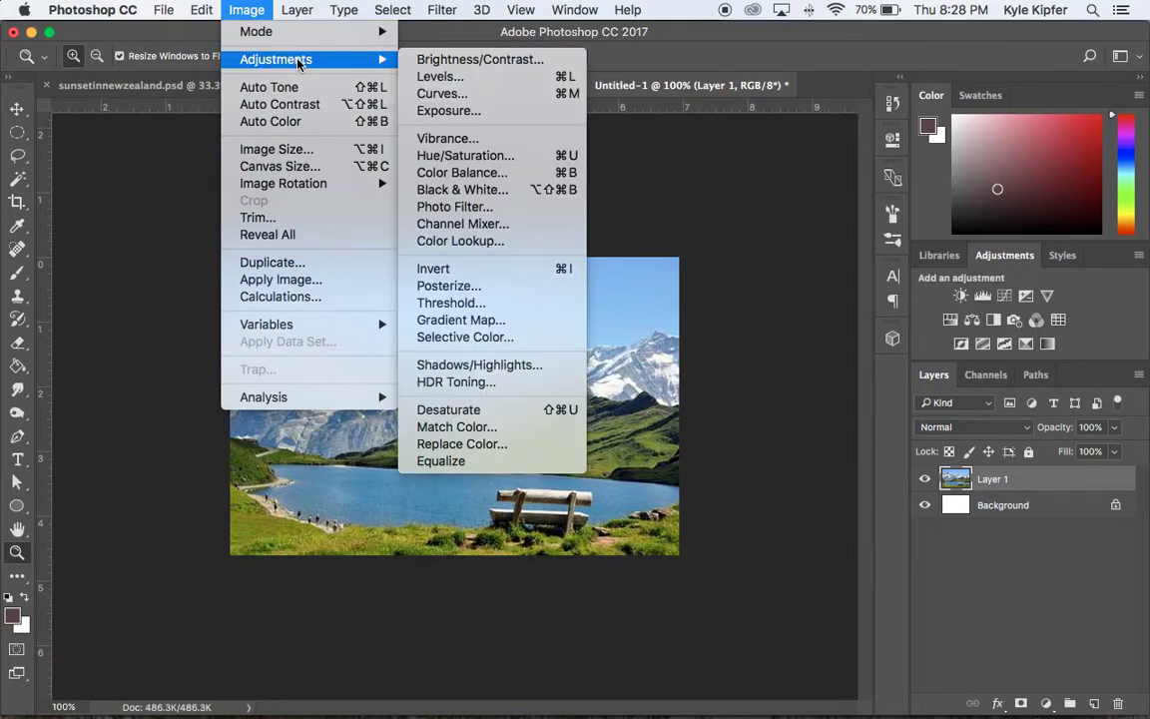
left_click(494, 428)
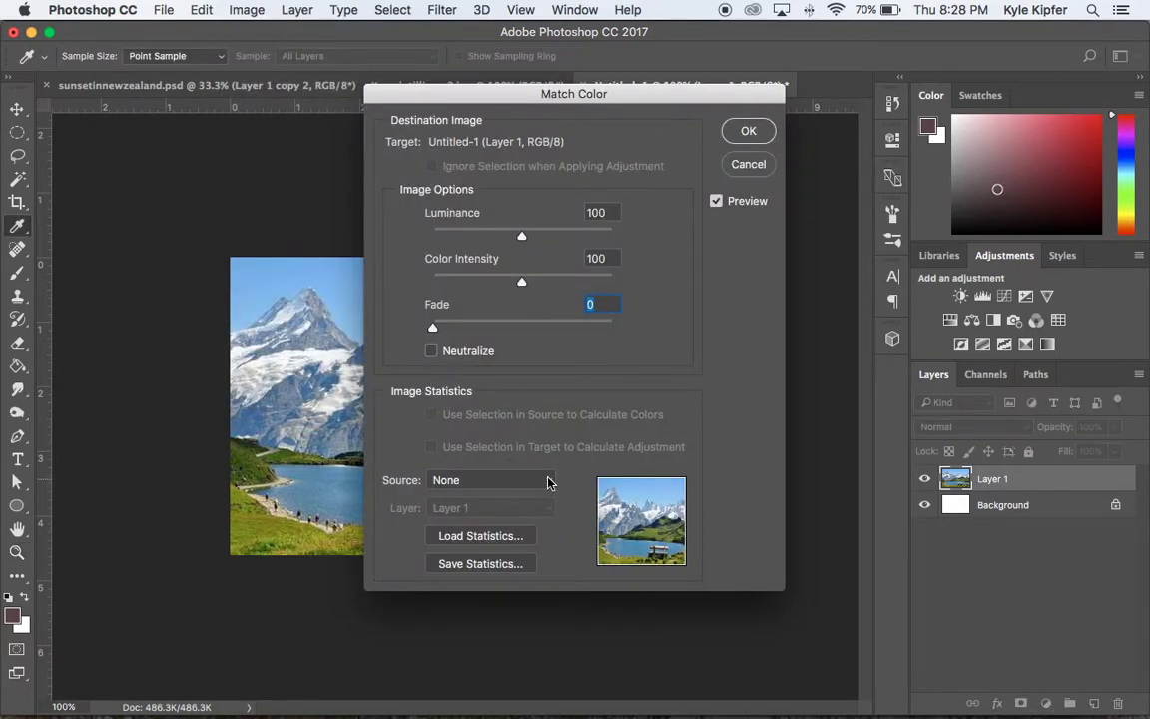
left_click(549, 484)
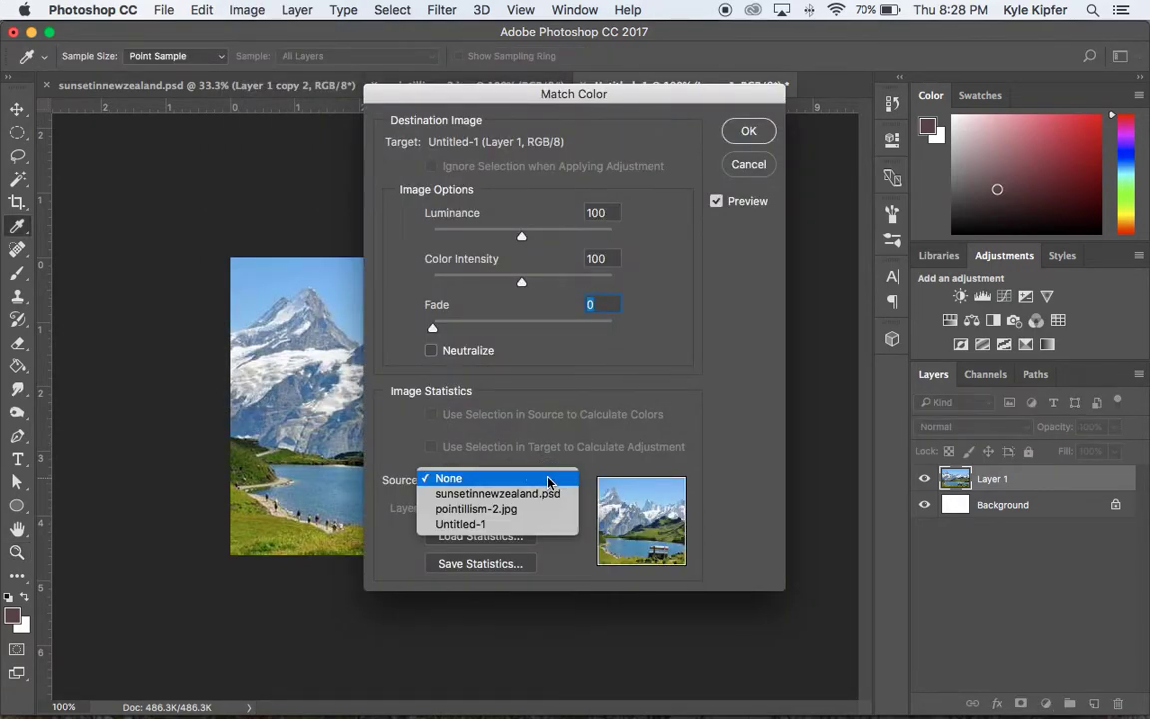
left_click(498, 511)
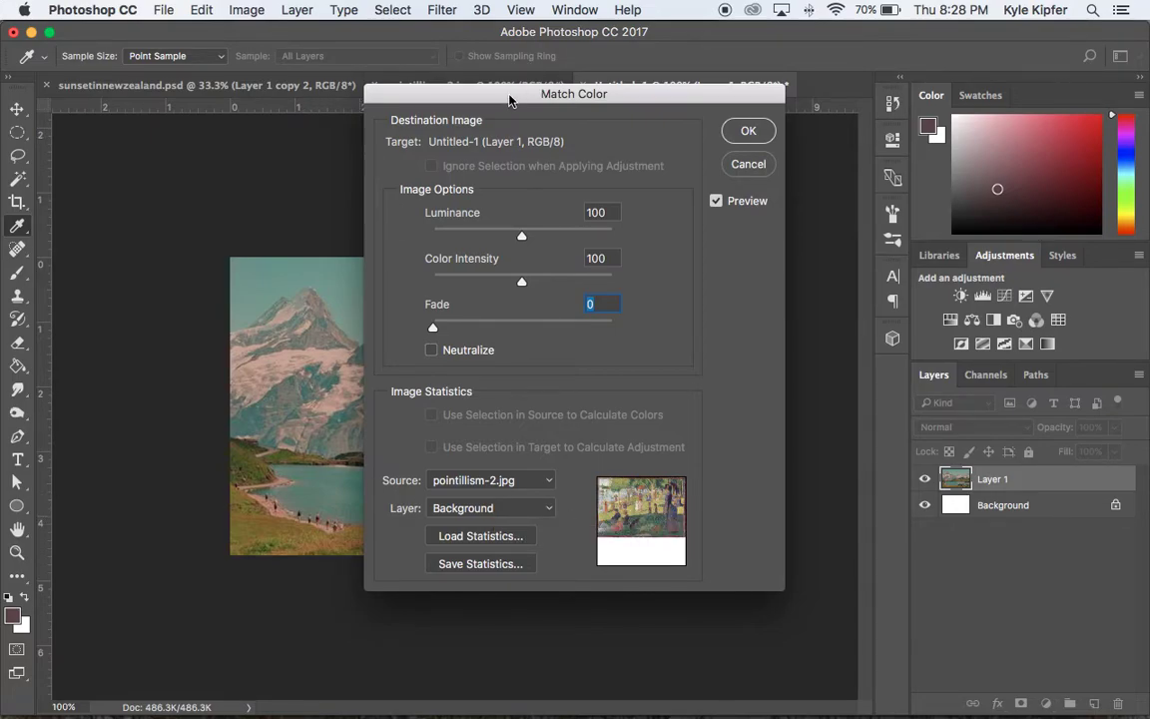
left_click_drag(509, 101, 848, 134)
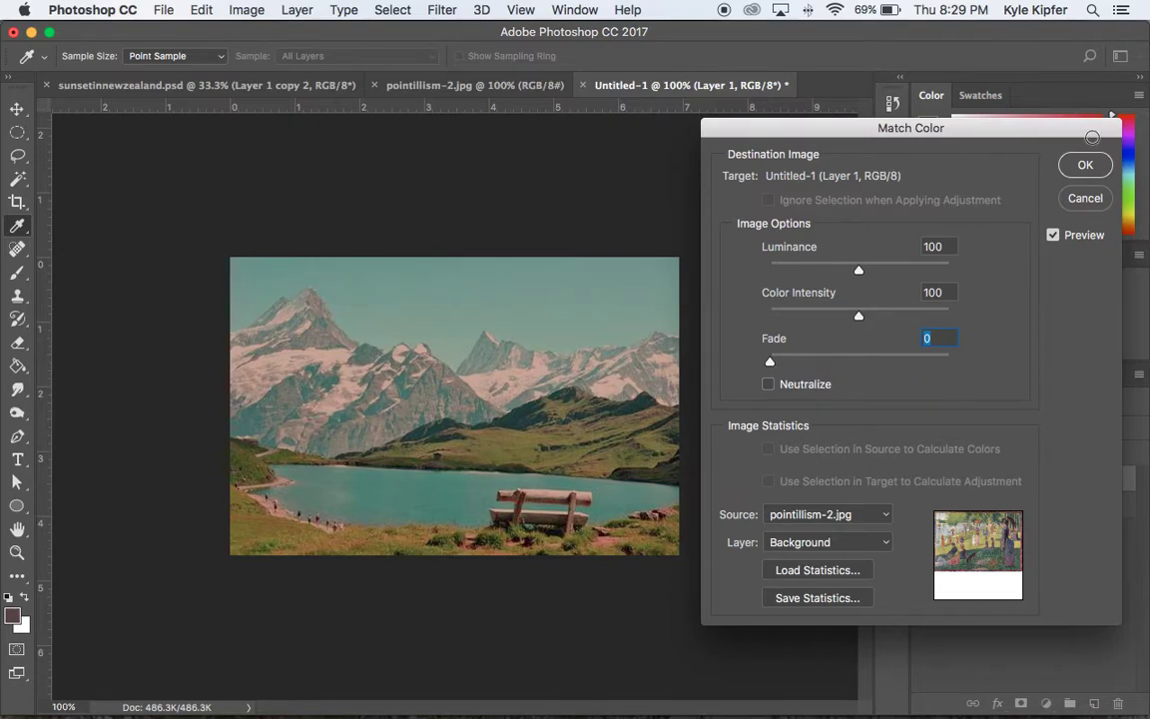
left_click(1087, 168)
key("z")
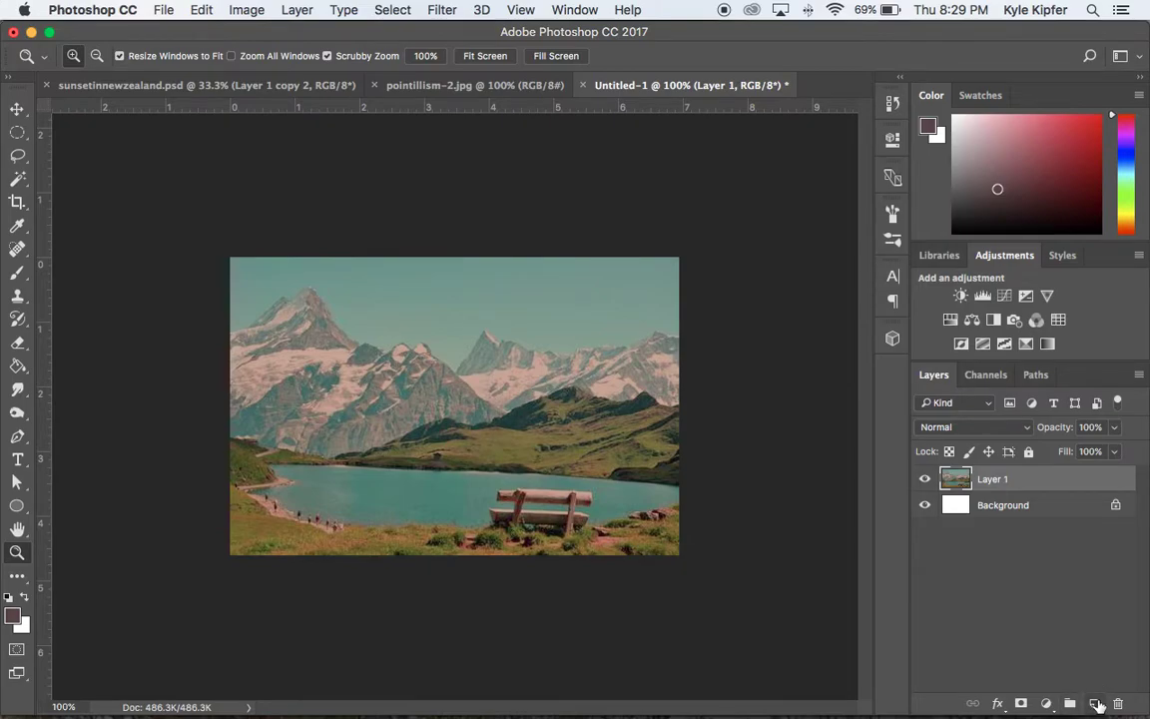
Step: Duplicate Layer 1 to make Layer 1 copy above it
right_click(1039, 481)
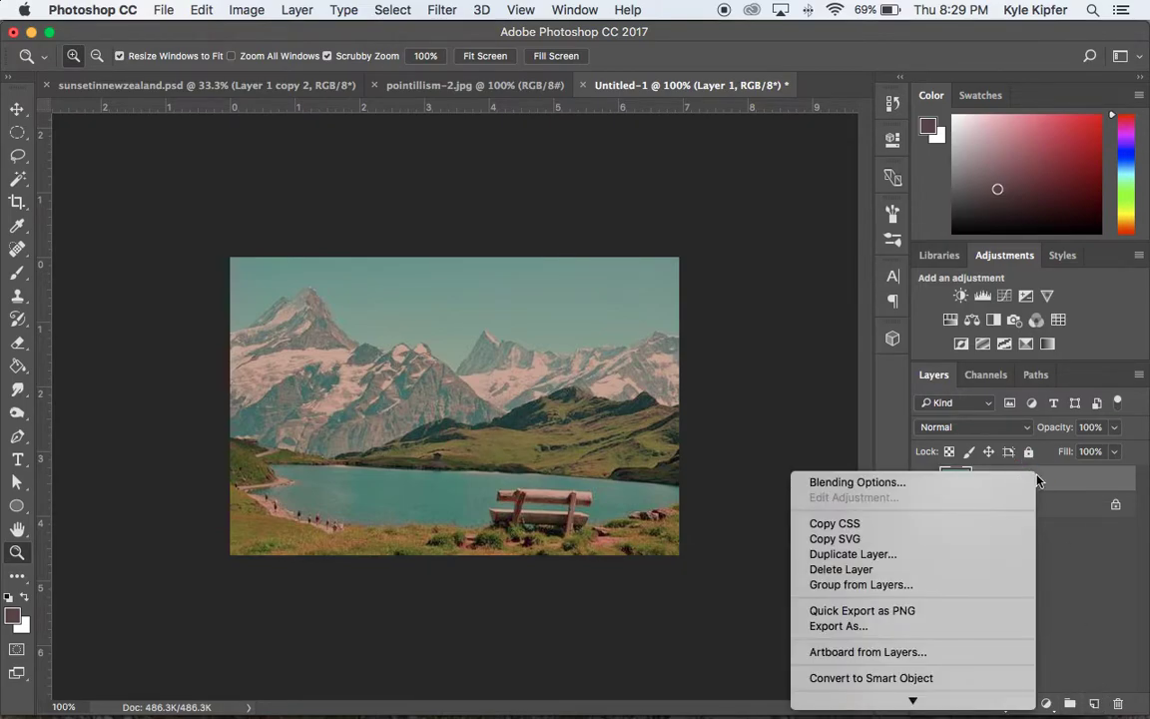
left_click(934, 554)
left_click(747, 284)
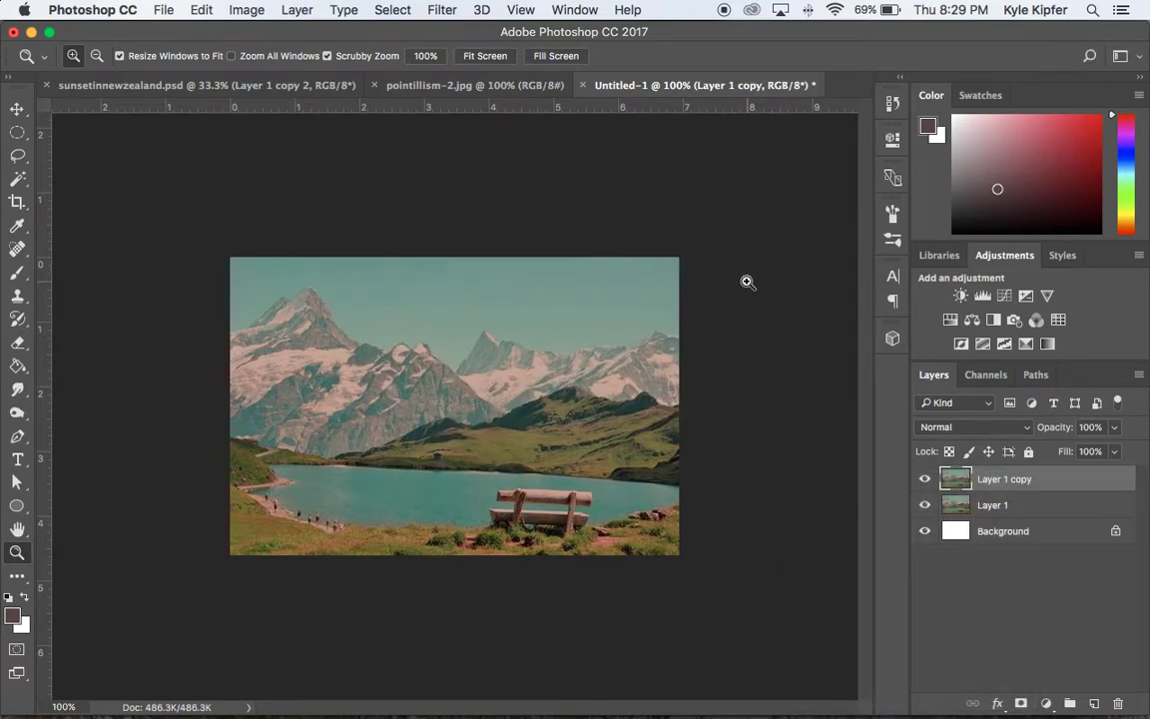
Step: Select Layer 1 and choose Paint Daubs from the Filter Gallery's Artistic group
left_click(1024, 507)
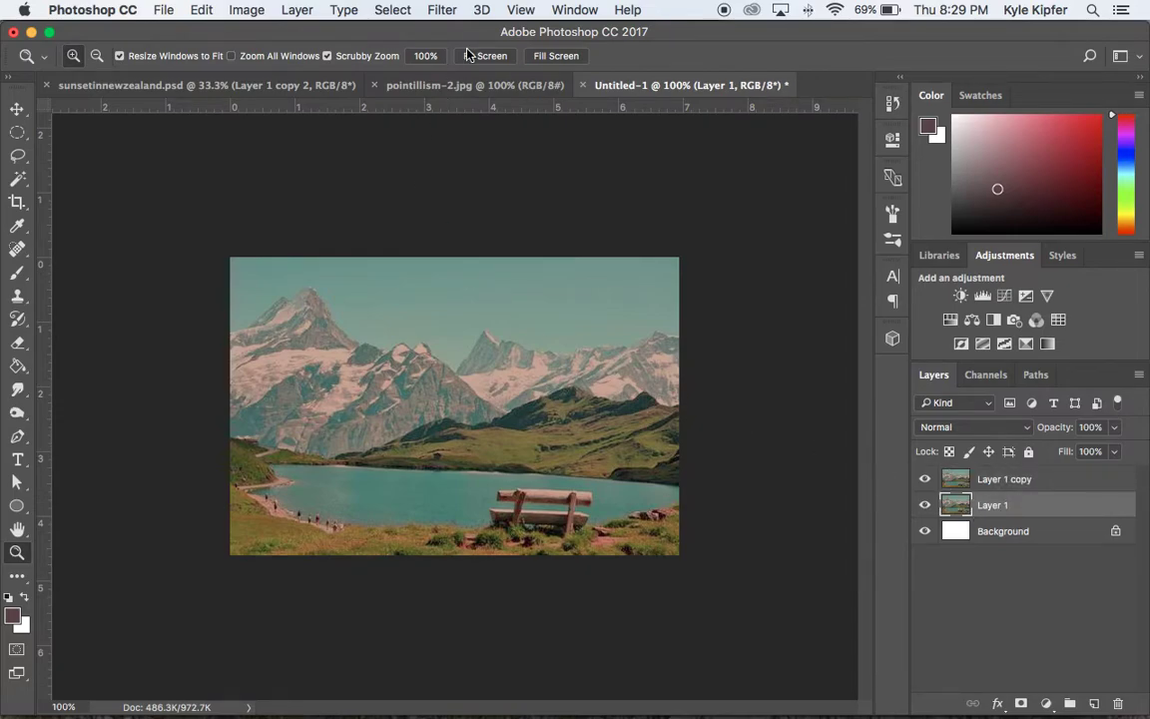
left_click(442, 10)
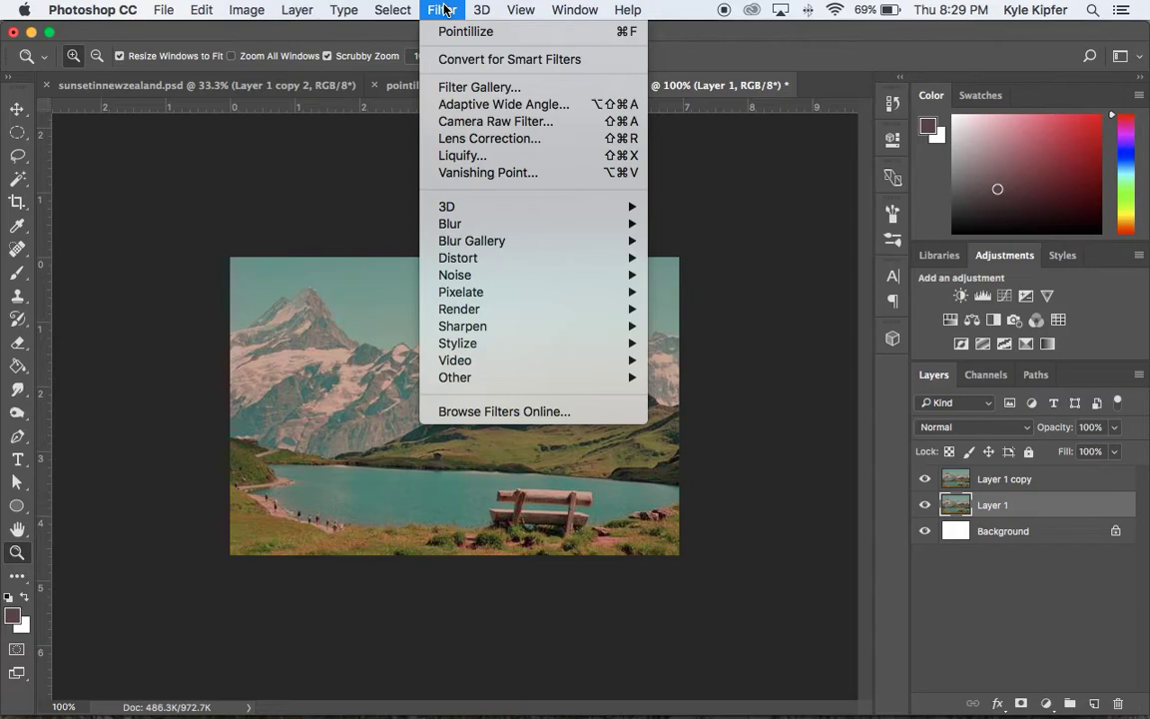
left_click(507, 92)
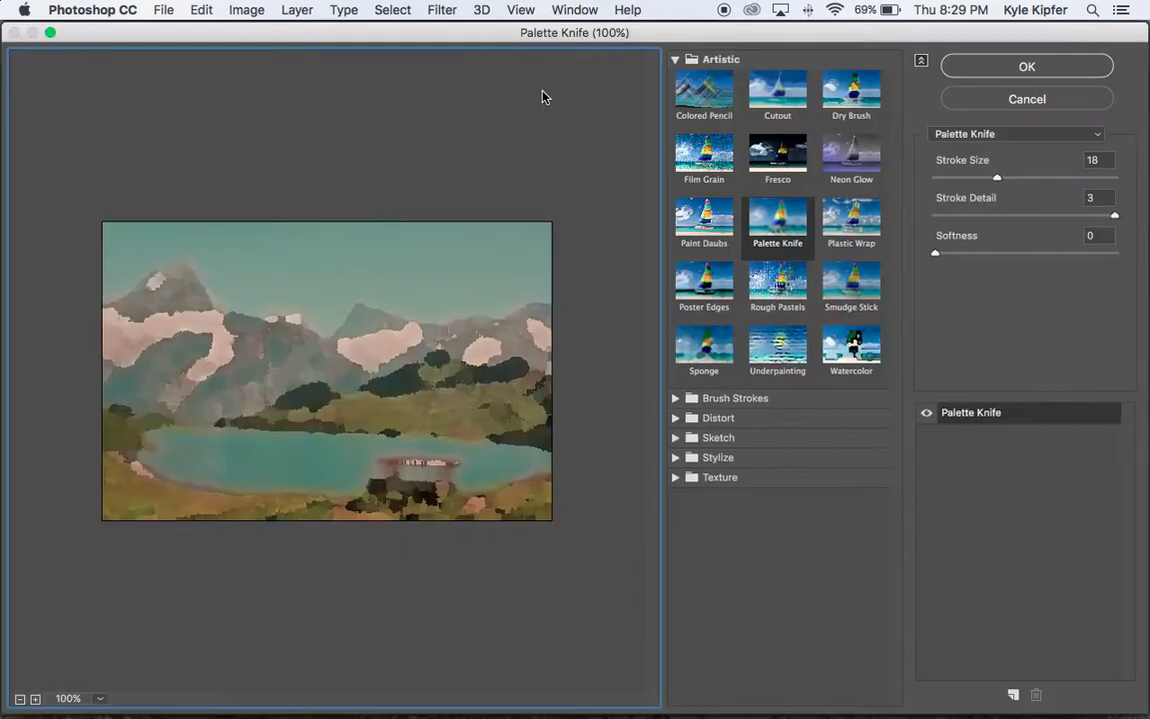
left_click(676, 60)
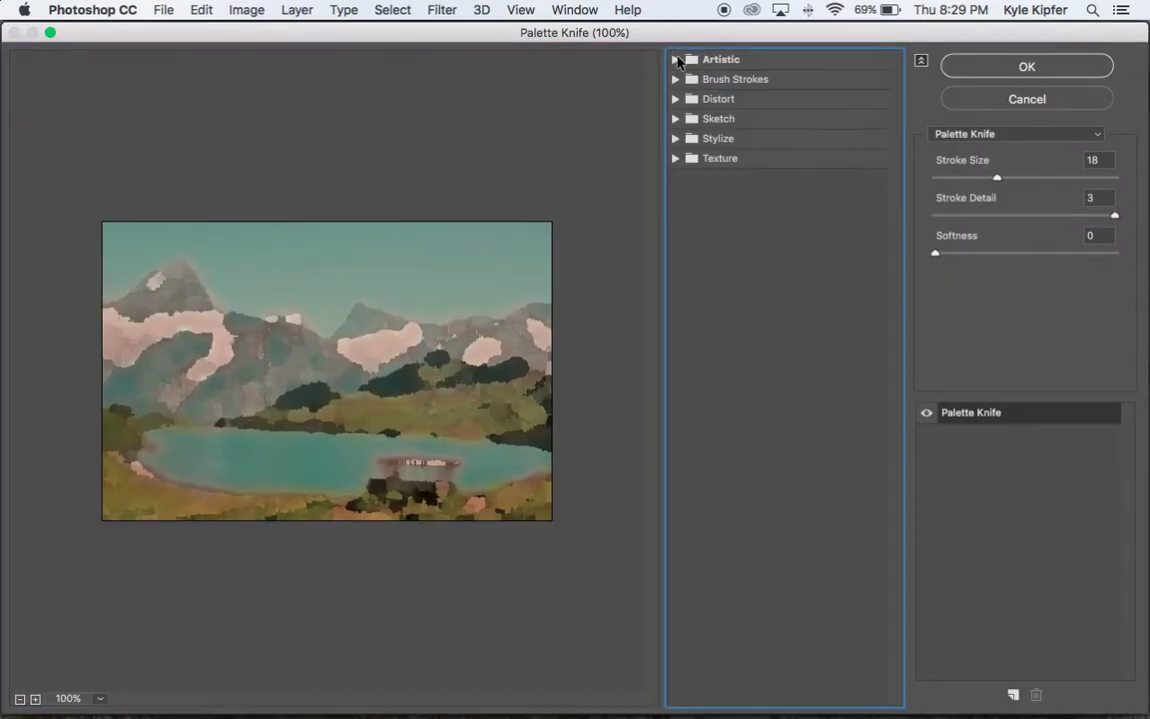
left_click(676, 60)
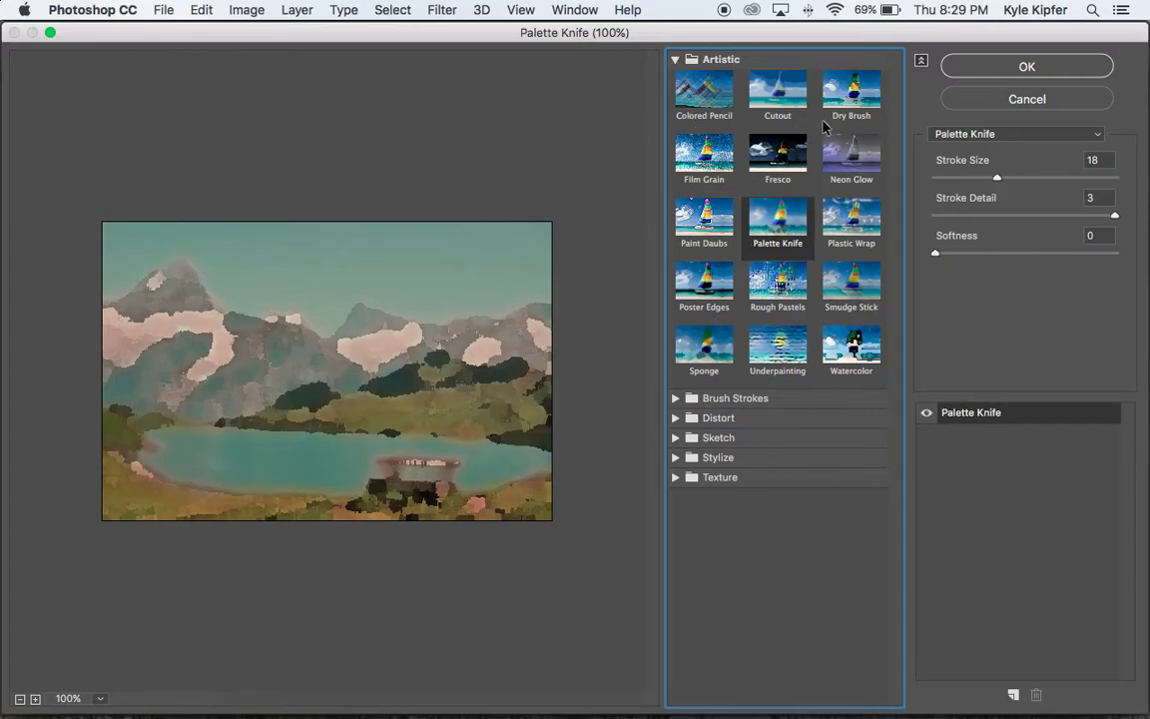
left_click(847, 98)
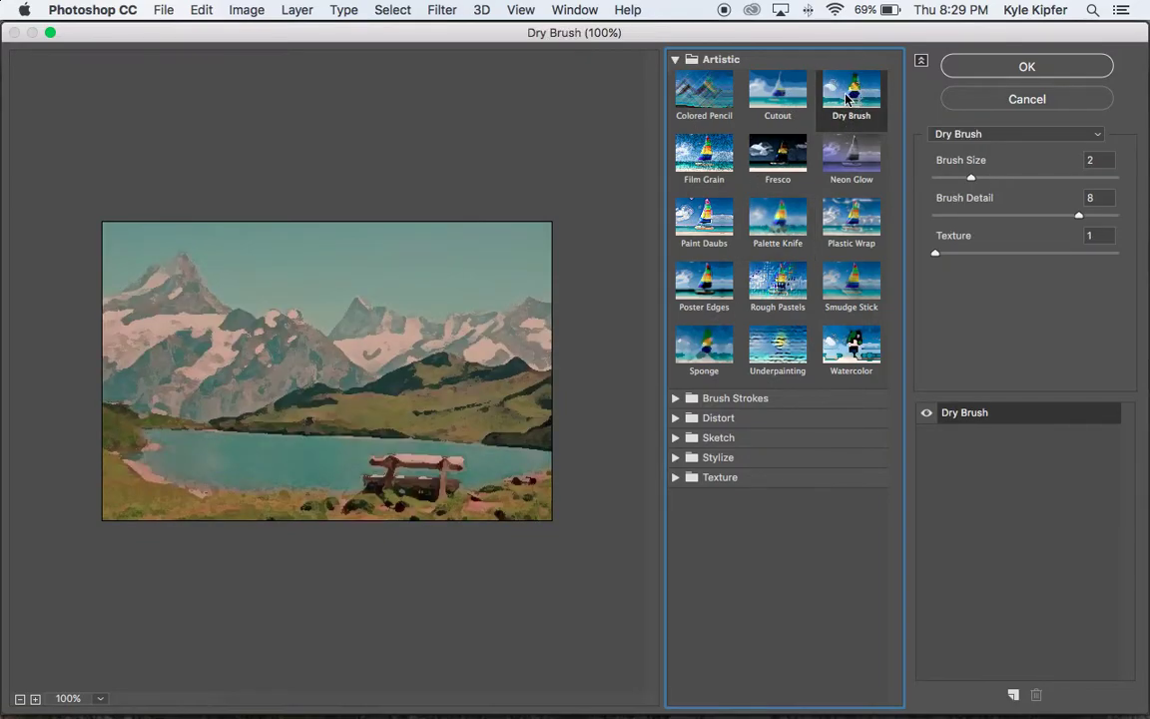
left_click(717, 212)
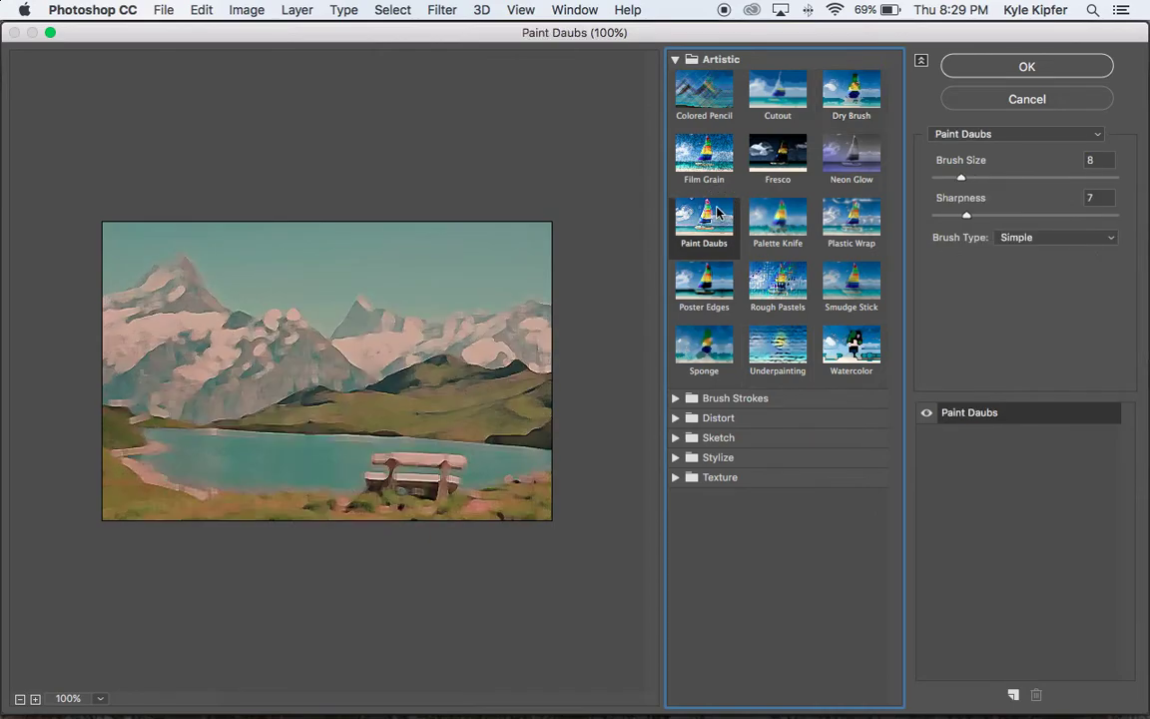
Step: Set Paint Daubs to Brush Size 3 and Sharpness 4, and apply it
left_click(951, 176)
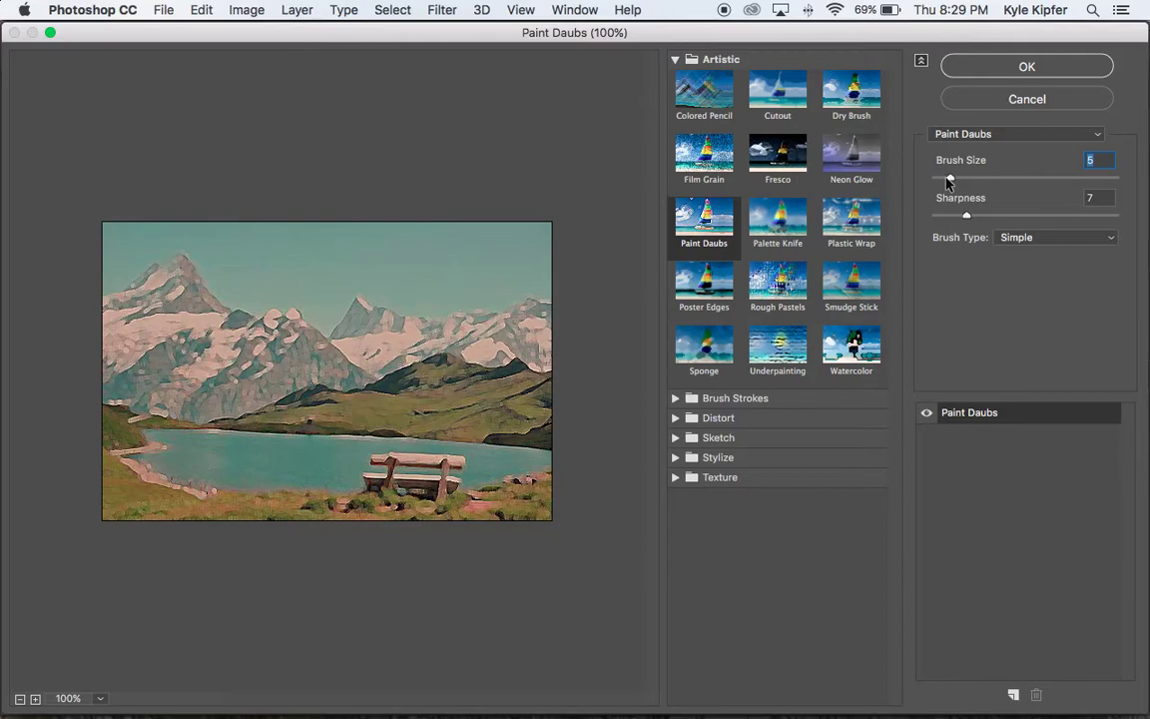
left_click_drag(946, 180, 942, 182)
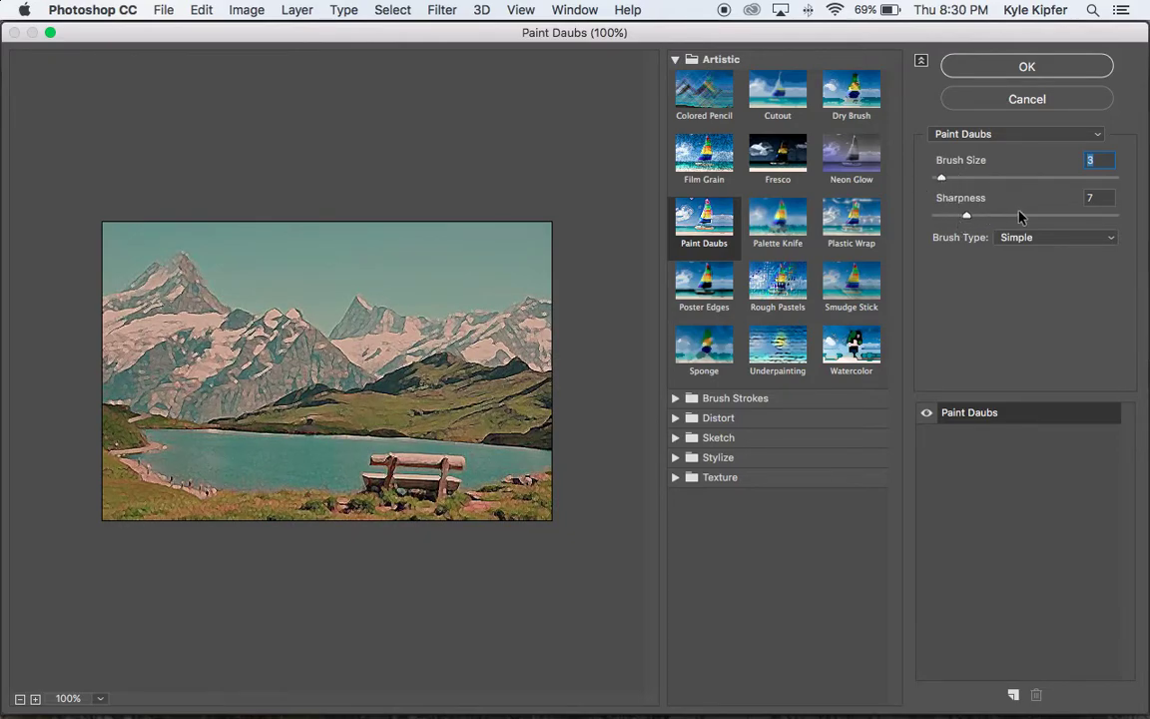
left_click(949, 215)
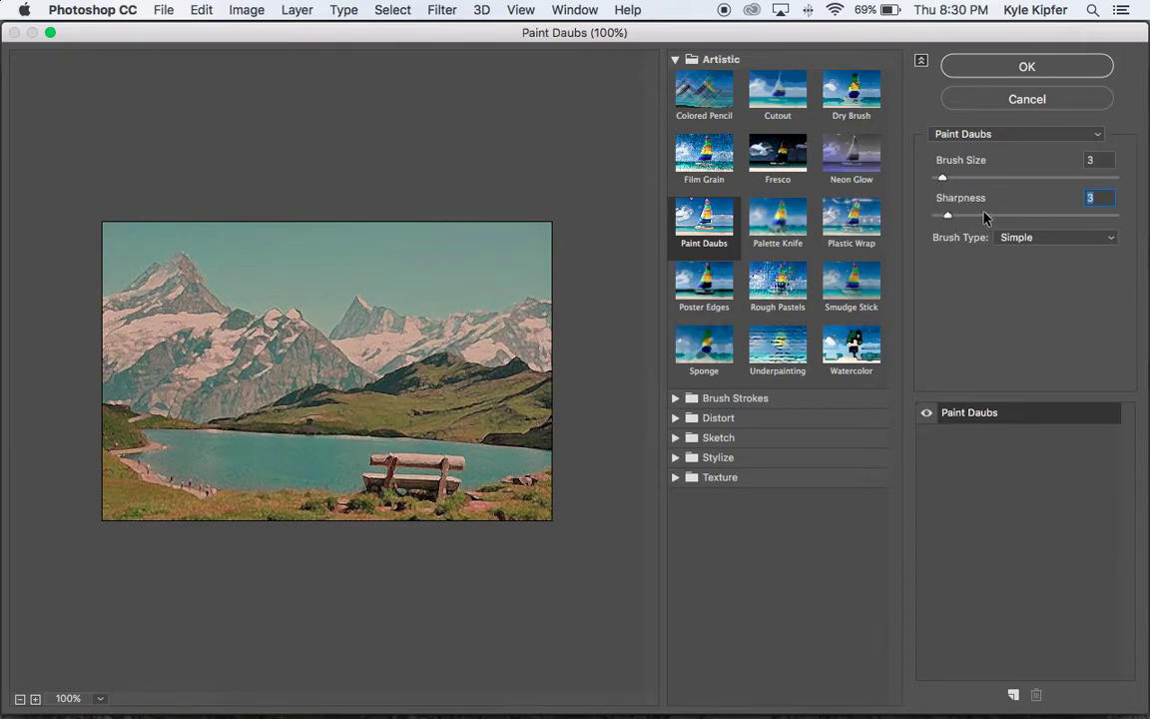
left_click(986, 215)
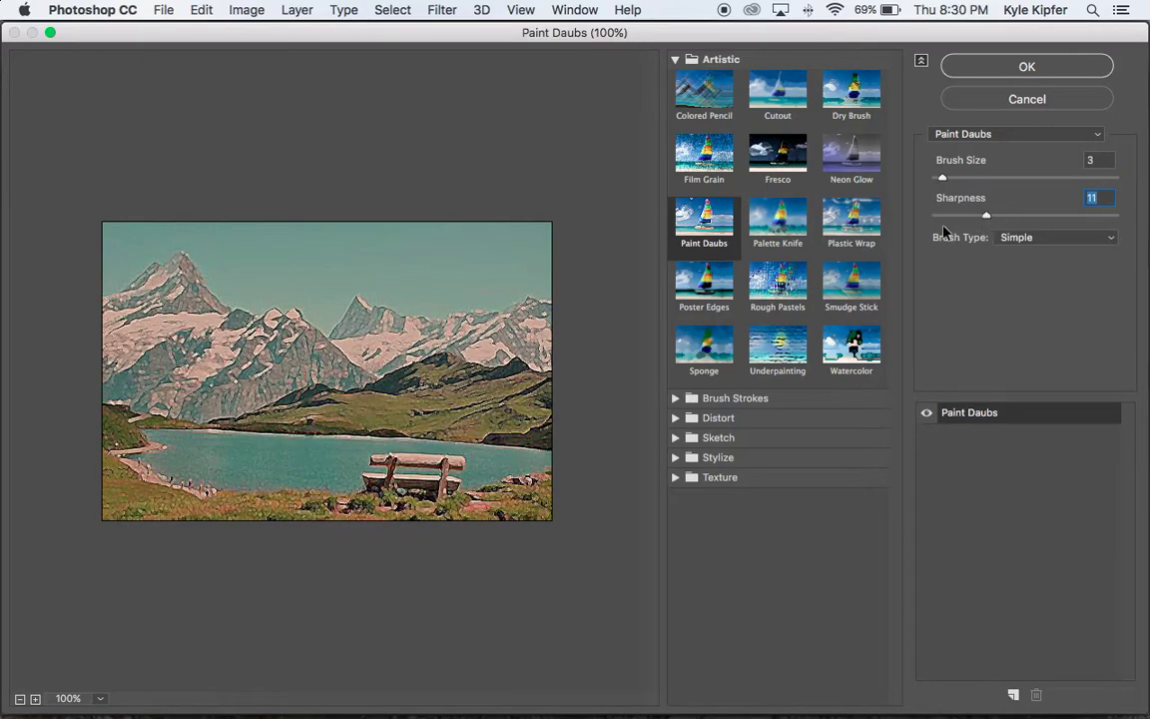
left_click(956, 216)
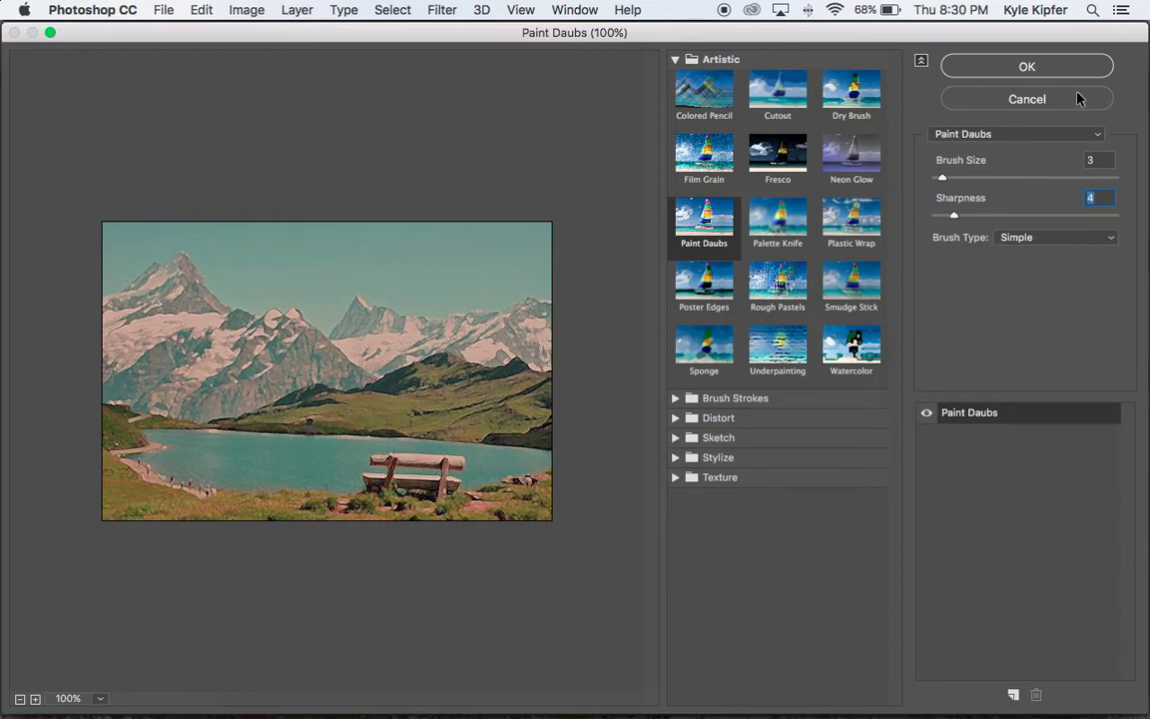
left_click(1029, 67)
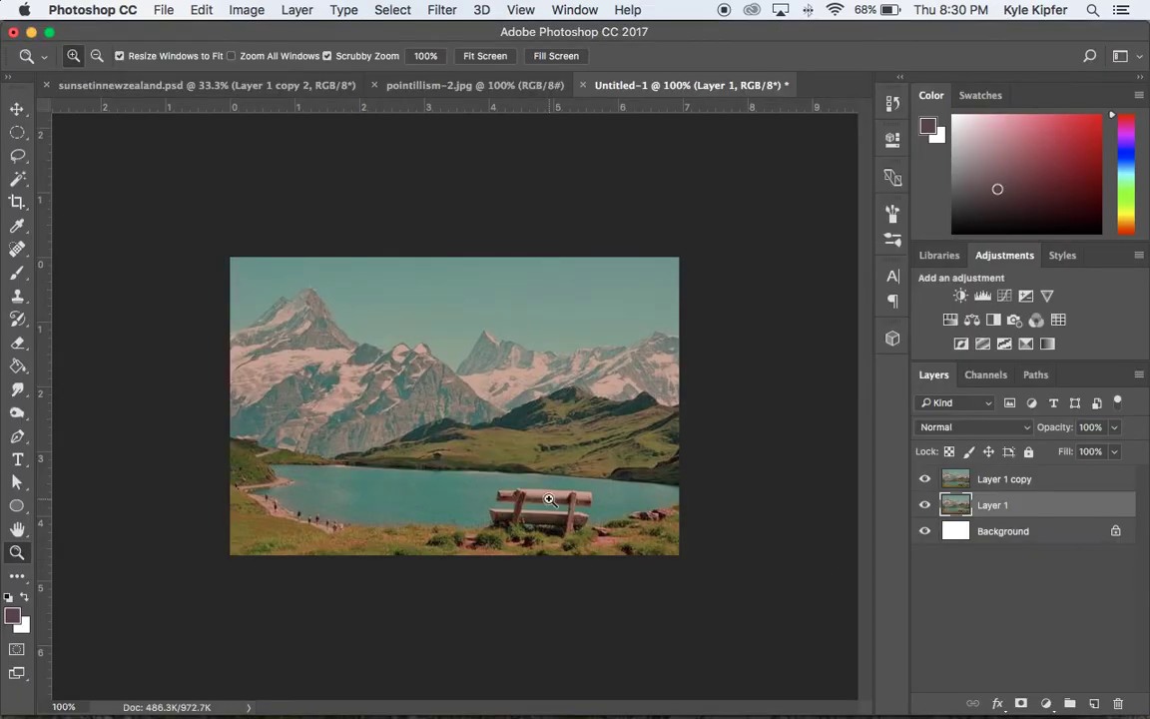
Step: Toggle Layer 1 copy off and on to compare, then bring up the Pixelate filters
left_click(996, 484)
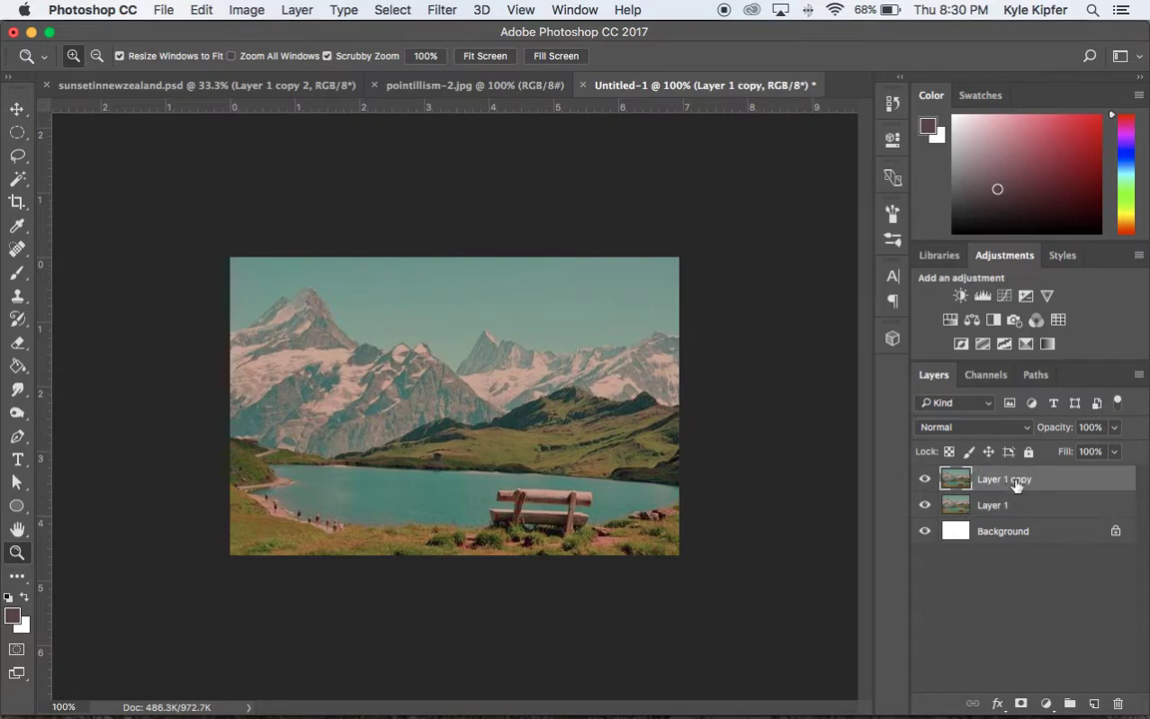
left_click(925, 480)
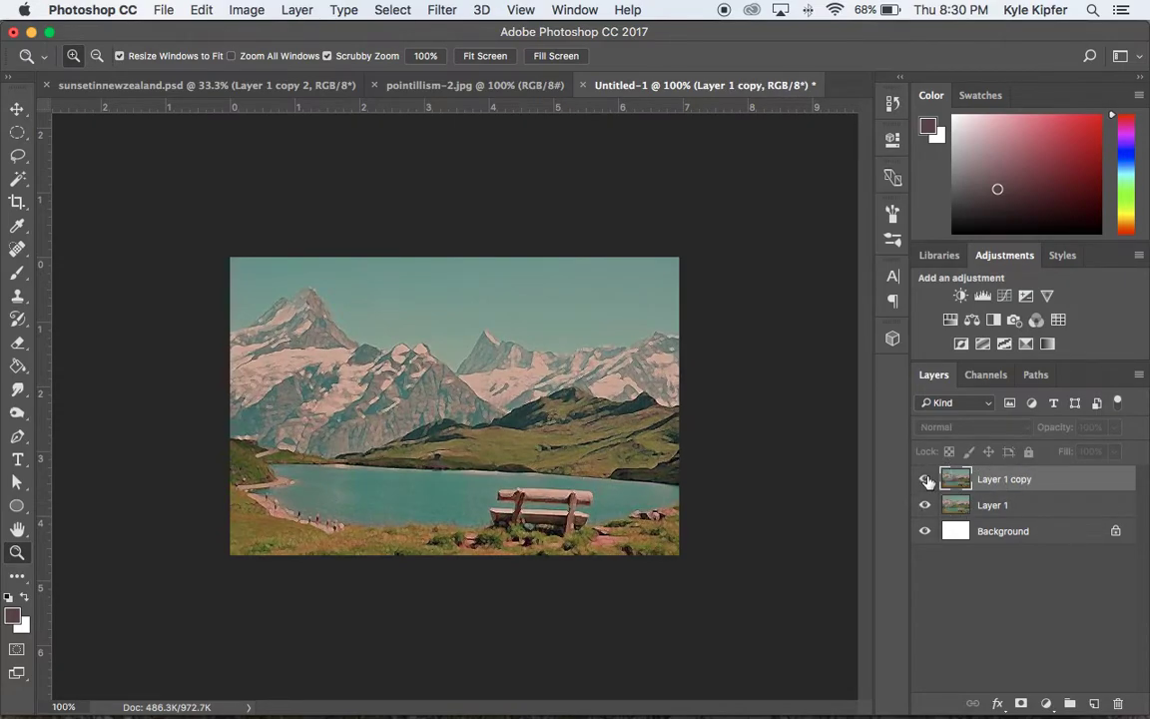
left_click(927, 480)
left_click(928, 481)
left_click(926, 481)
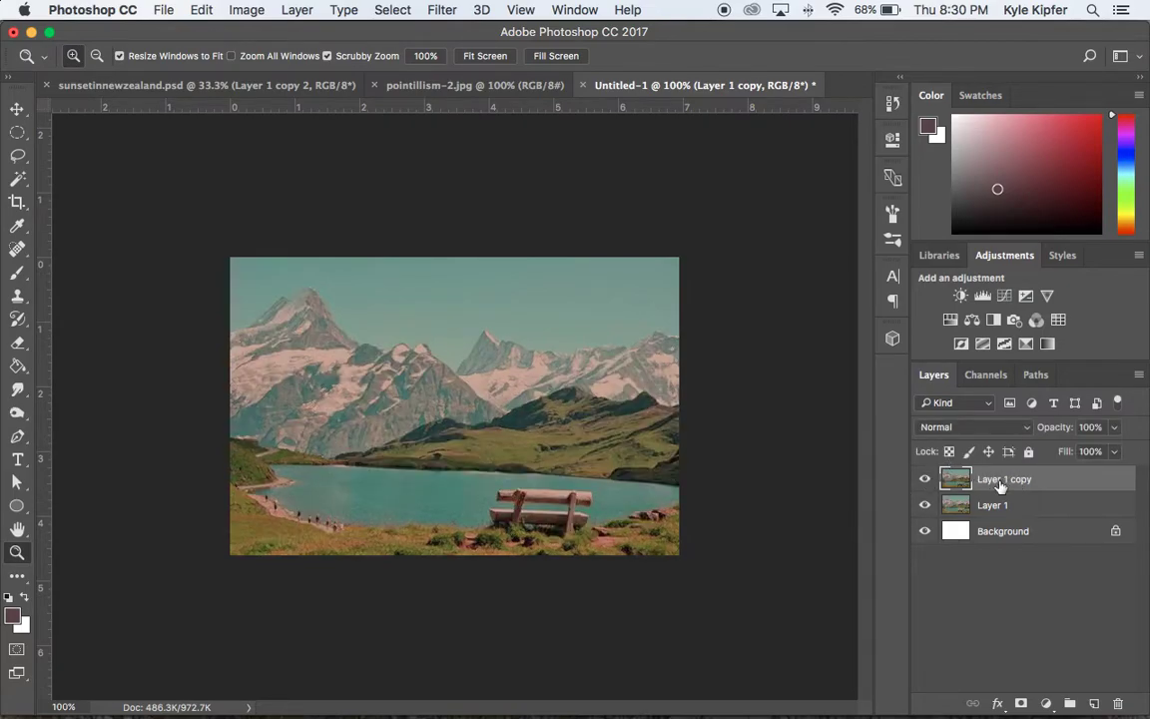
left_click(454, 9)
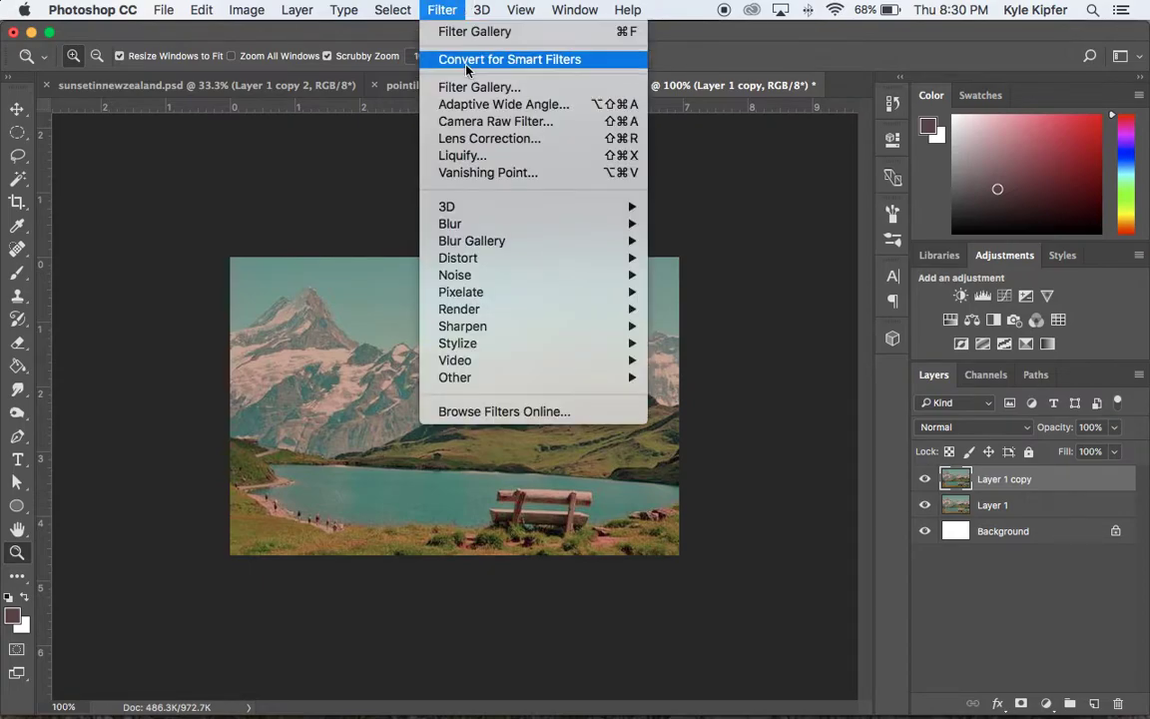
mouse_move(502, 303)
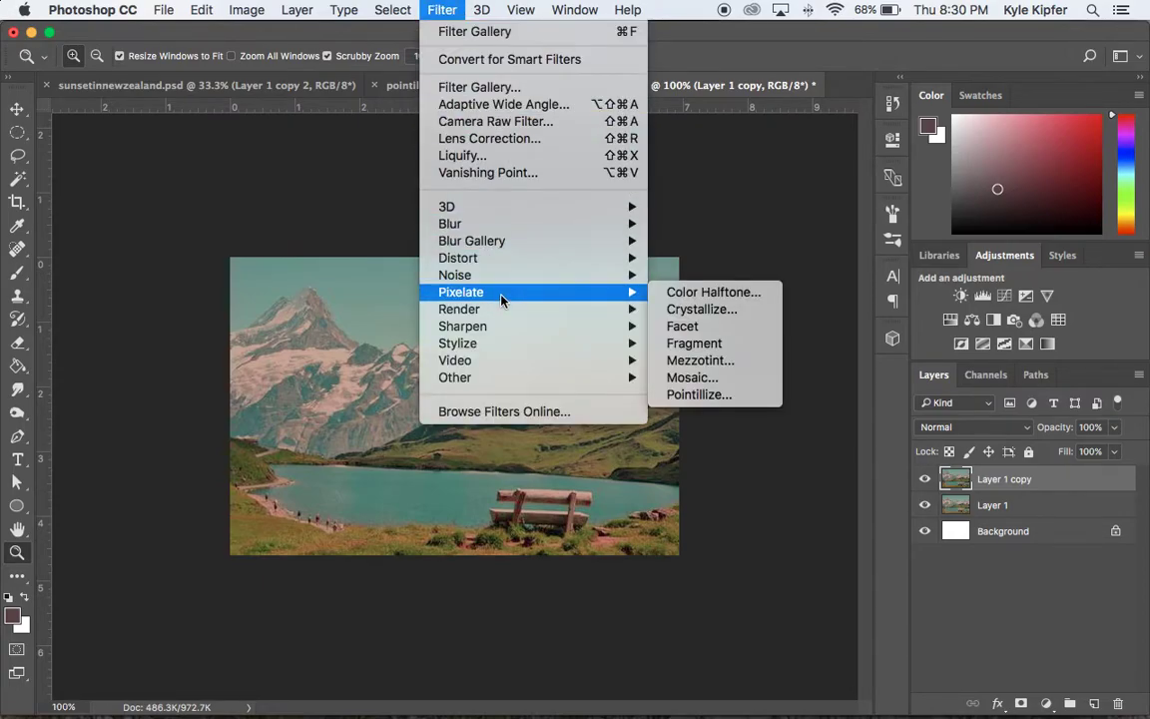
Step: Apply Pointillize to Layer 1 copy with Cell Size 3, previewing at 50%
left_click(723, 396)
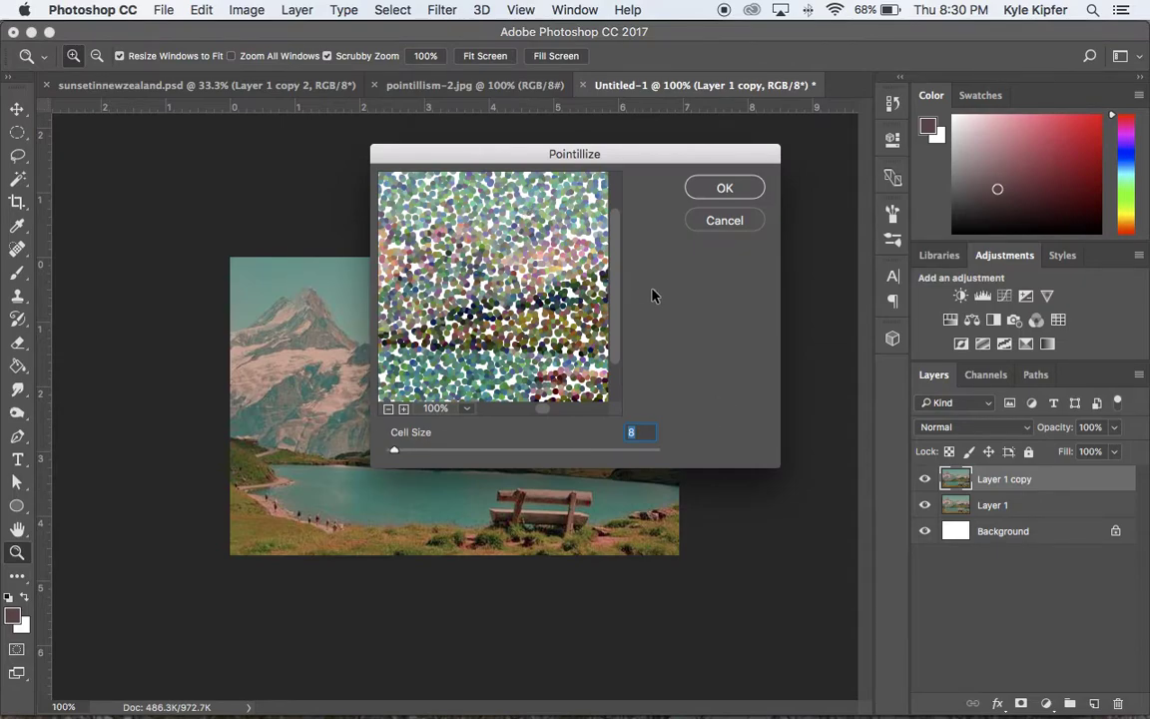
left_click(390, 410)
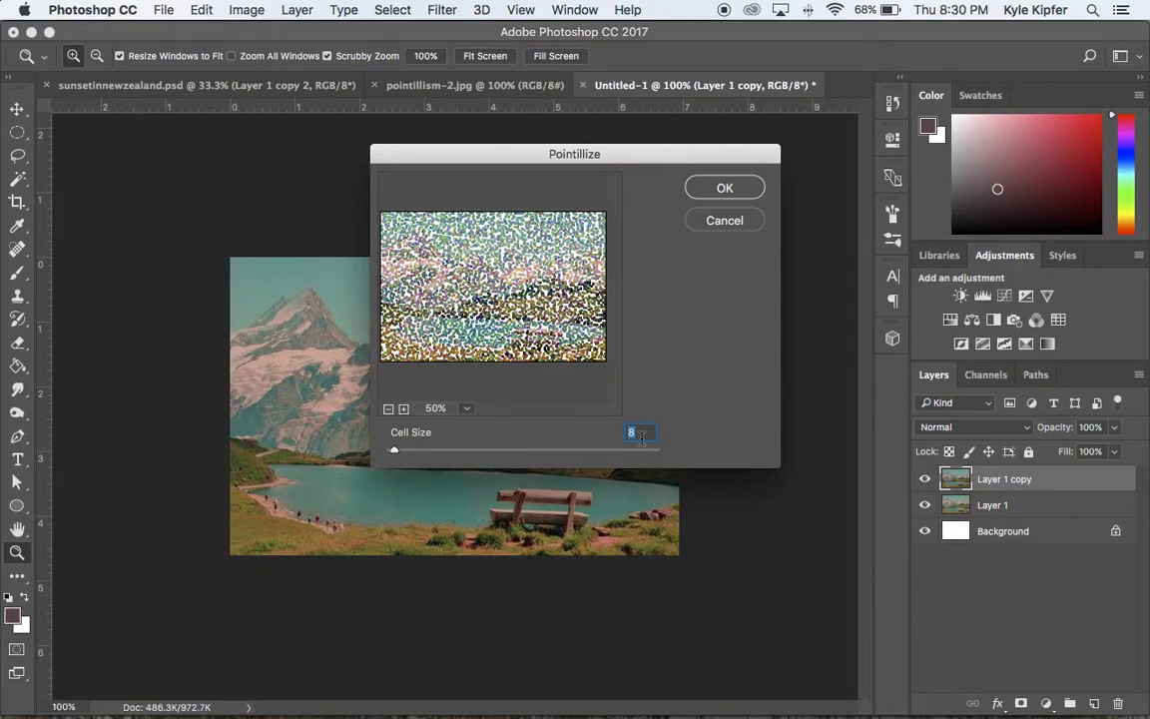
left_click(389, 408)
left_click(403, 408)
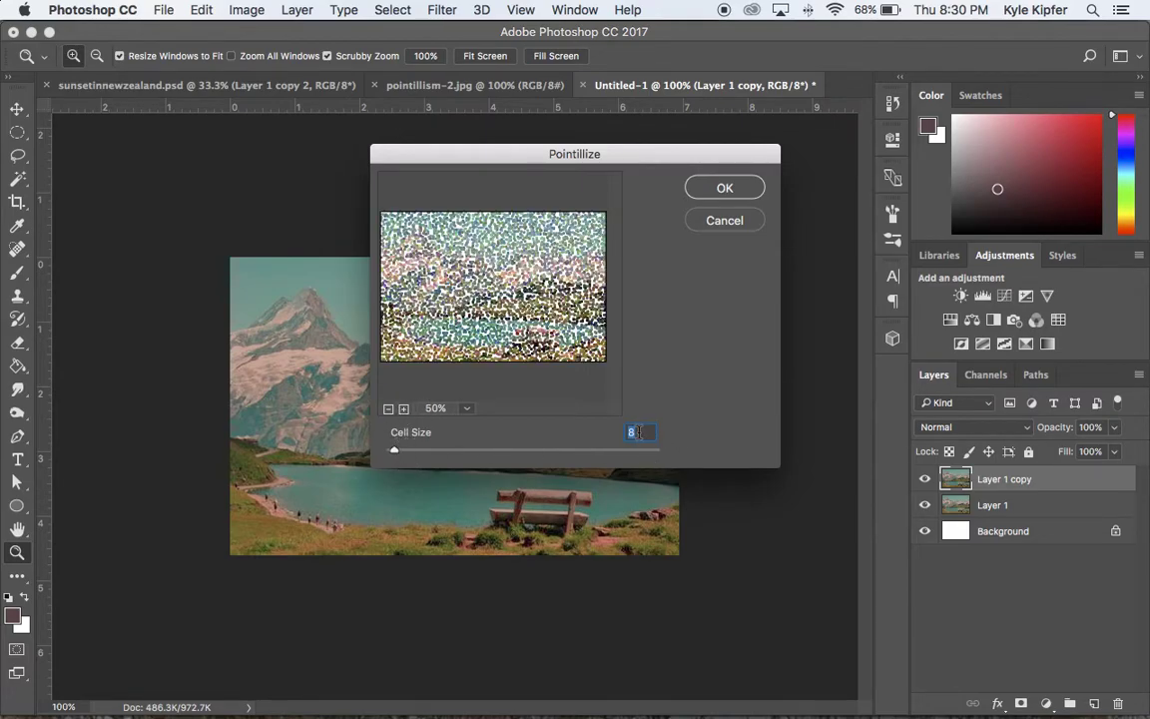
type("5")
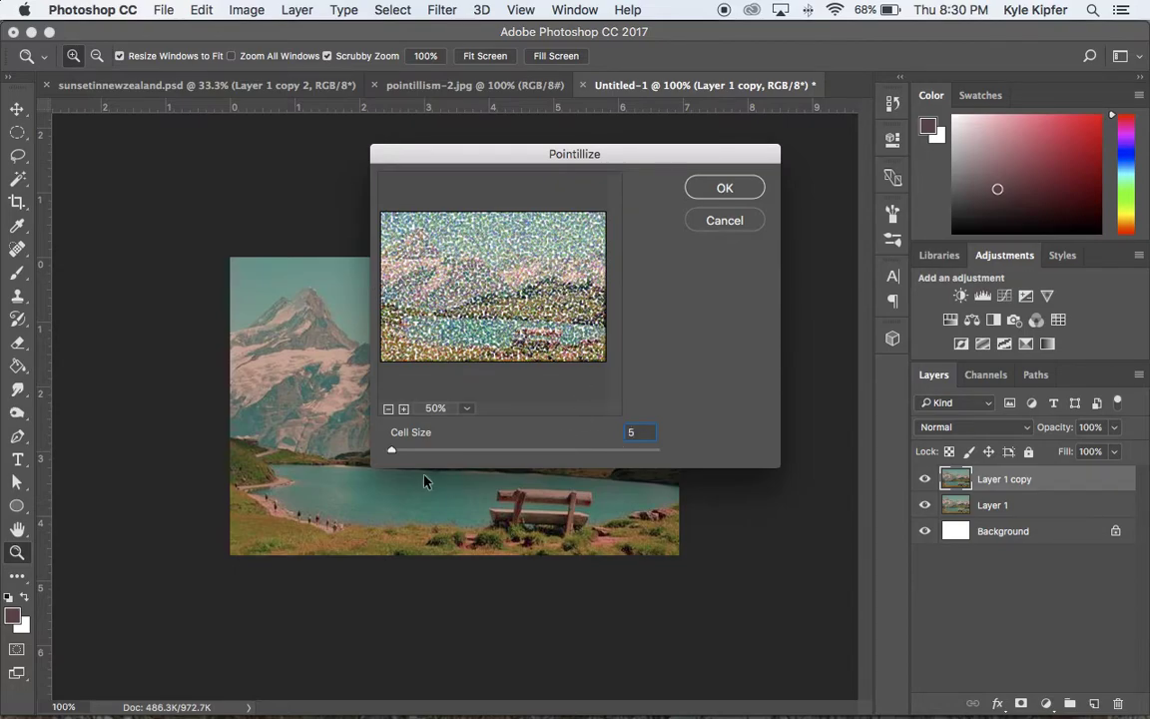
double_click(635, 432)
type("3")
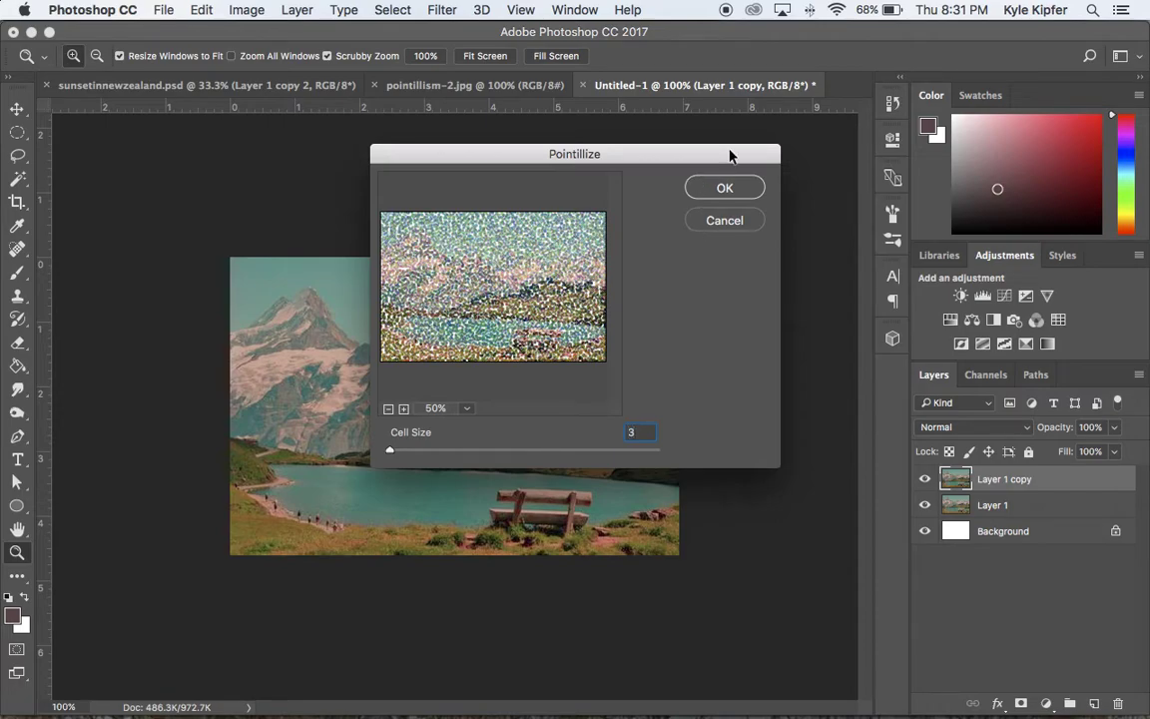
left_click(740, 191)
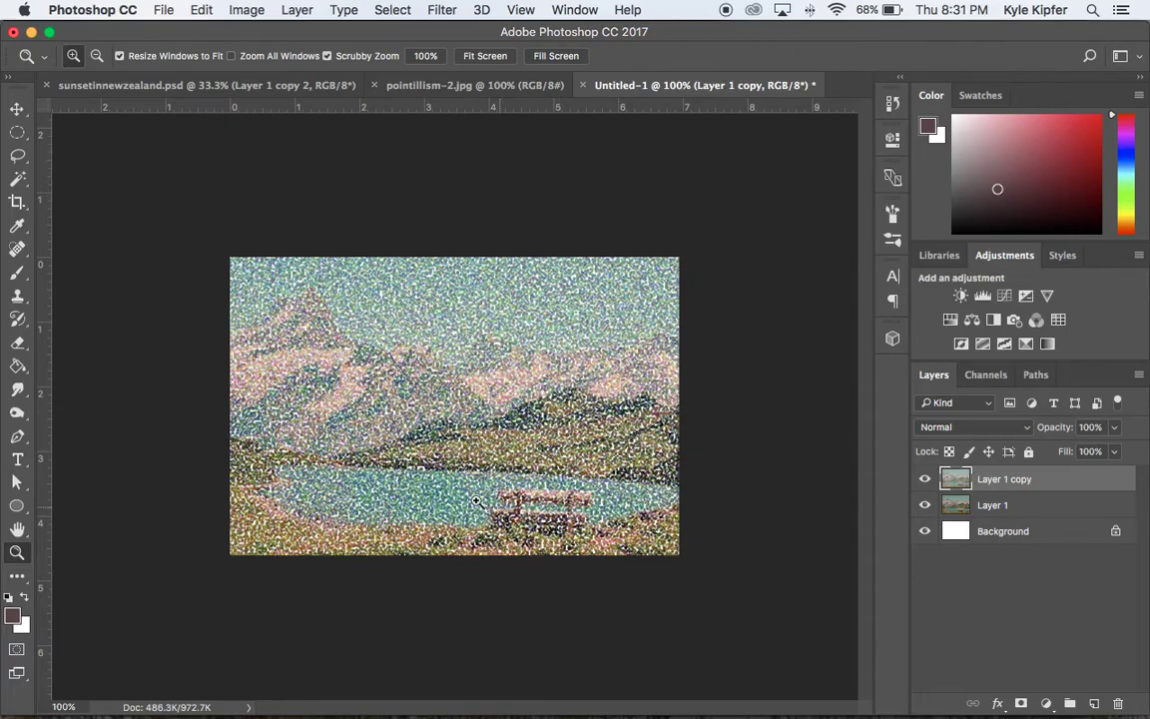
Step: Zoom in to inspect the dots and toggle the pointillized layer's visibility to compare
left_click(490, 422)
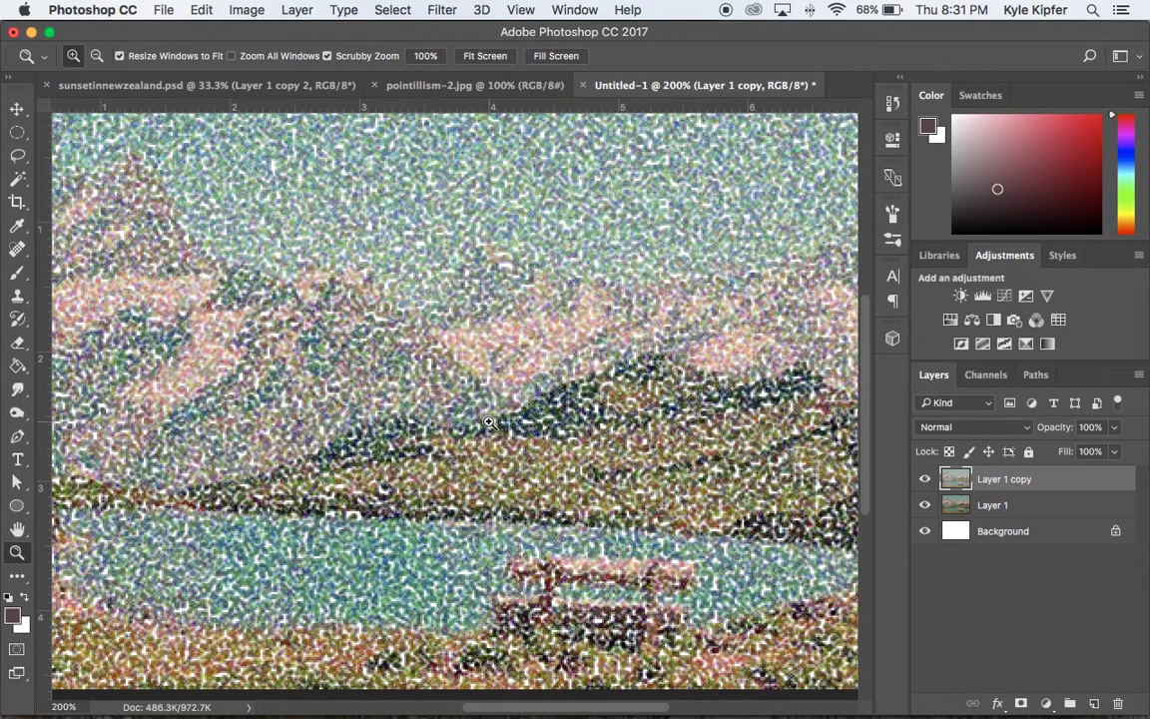
left_click(390, 416, "alt")
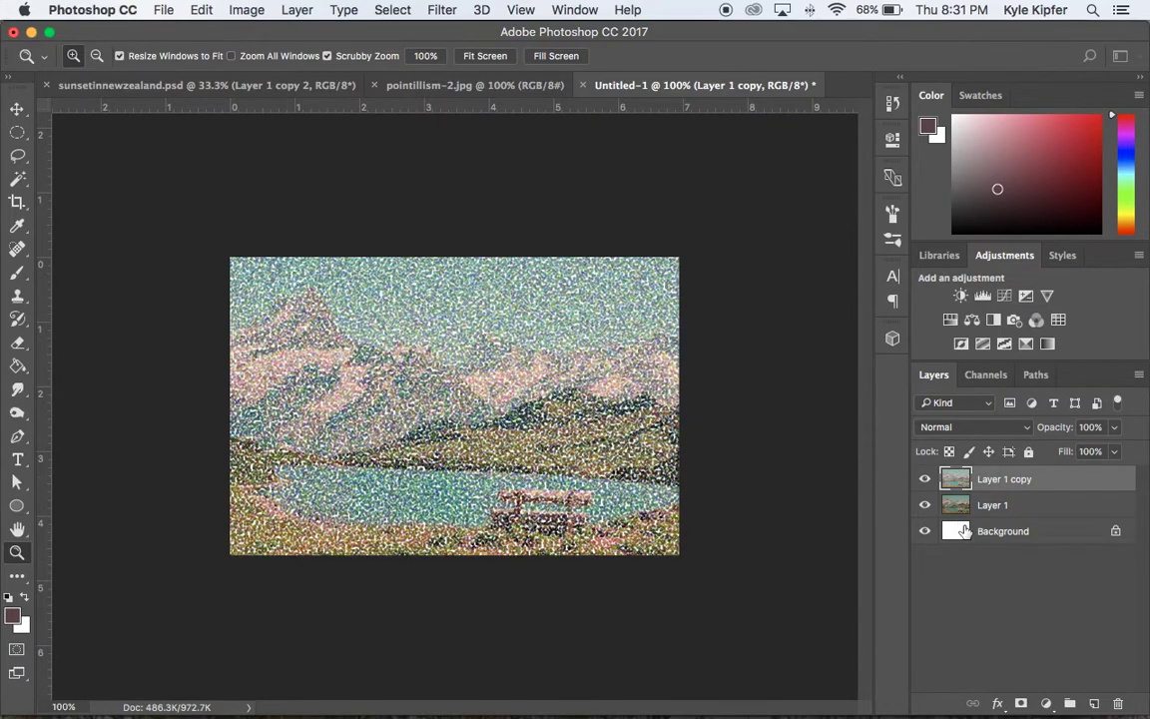
left_click(1019, 506)
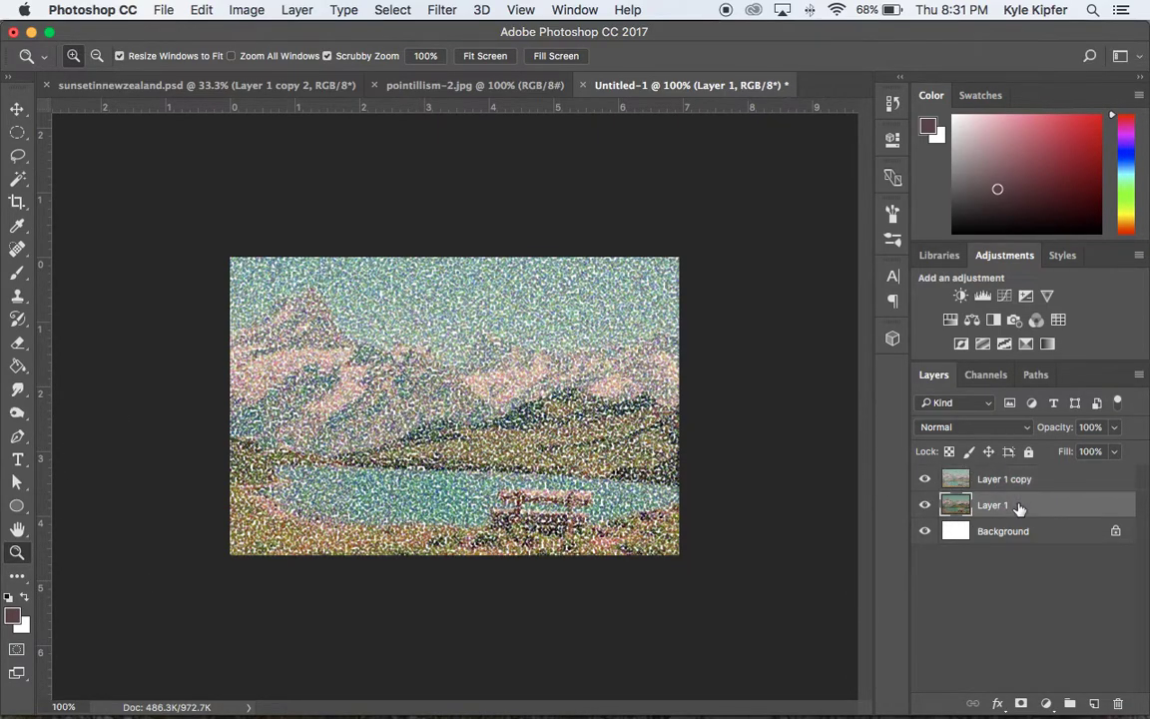
left_click(925, 480)
left_click(927, 480)
left_click(999, 480)
Step: Lower Layer 1 copy's opacity to 50%
left_click(1114, 427)
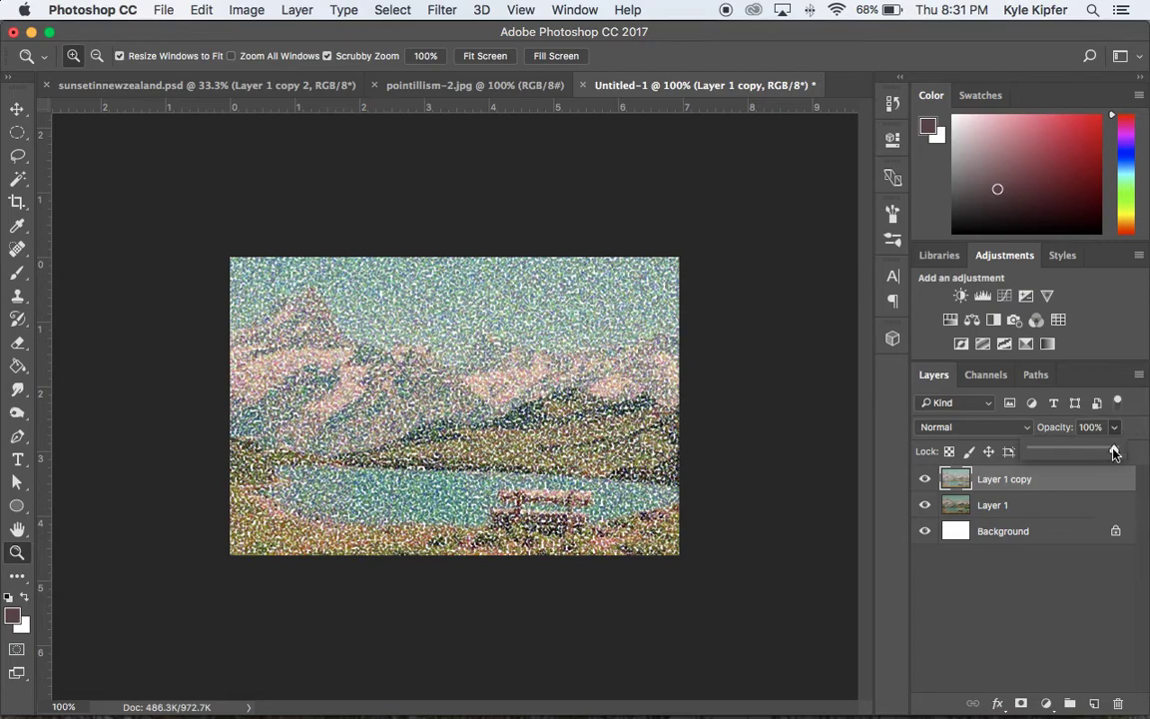
left_click_drag(1112, 450, 1073, 454)
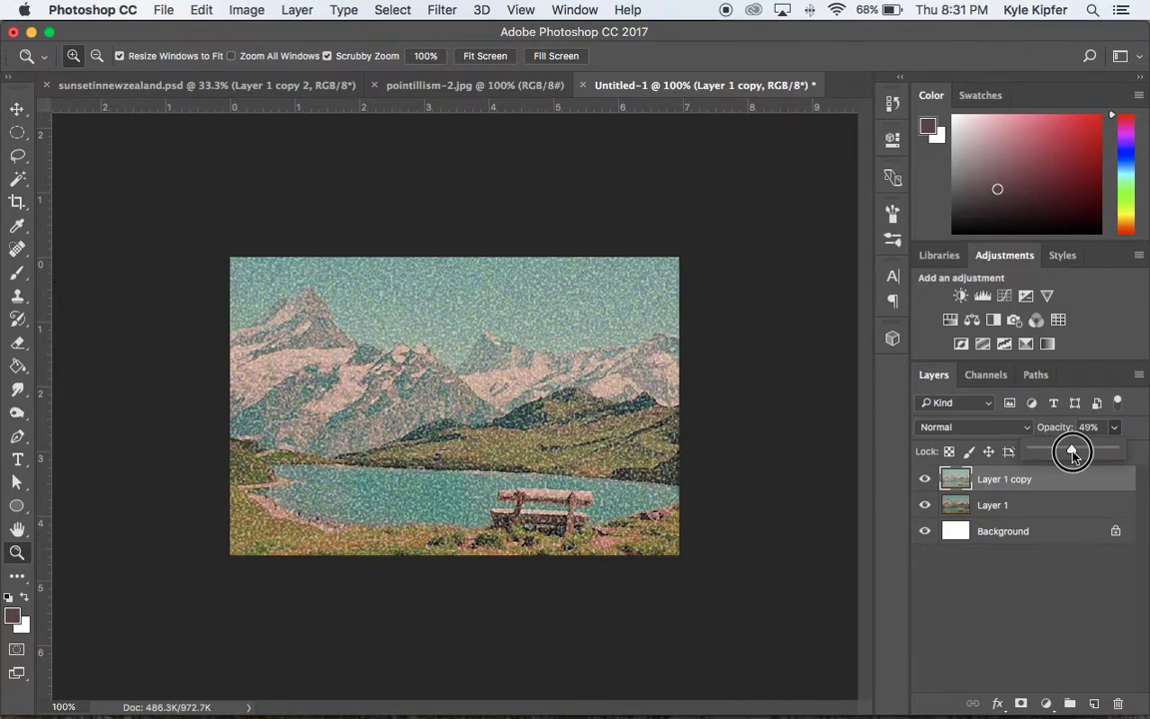
left_click_drag(1074, 455, 1075, 451)
left_click(433, 378)
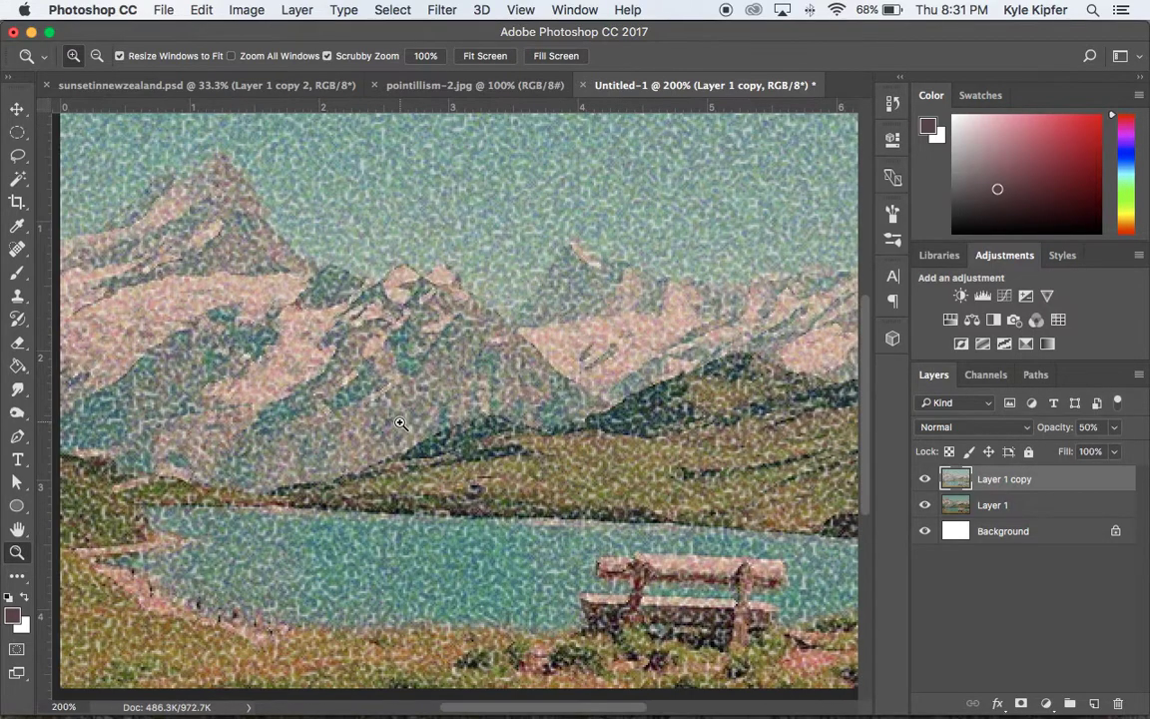
left_click(399, 424, "alt")
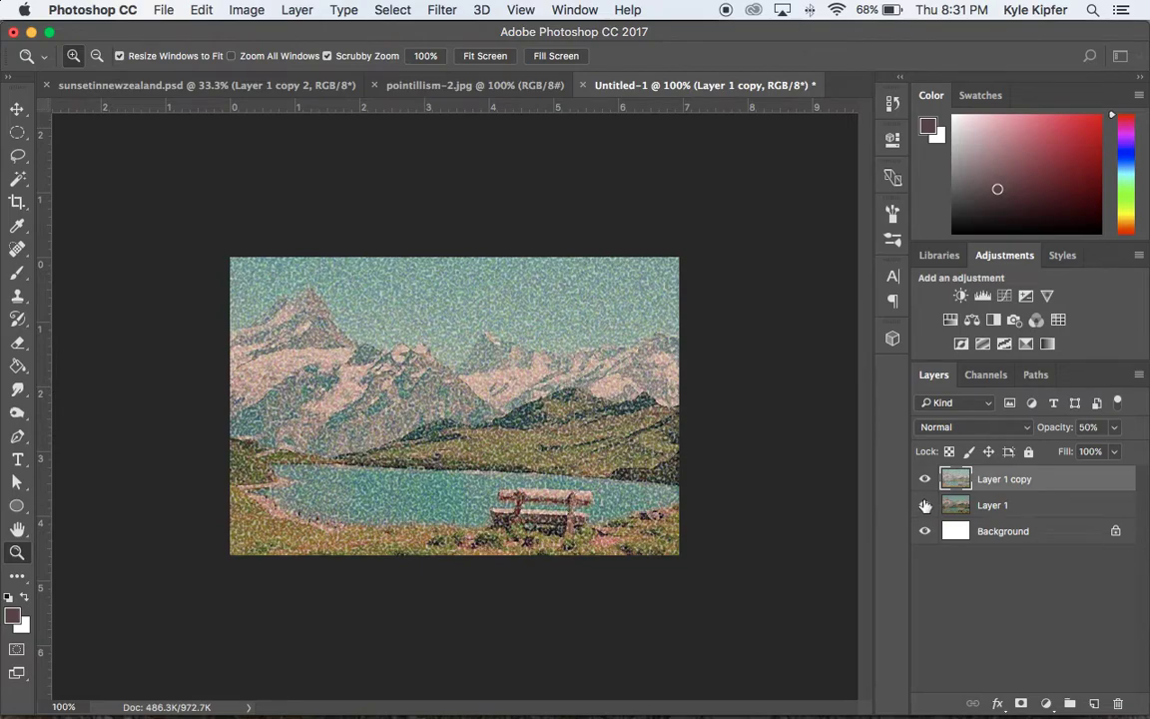
left_click(924, 481)
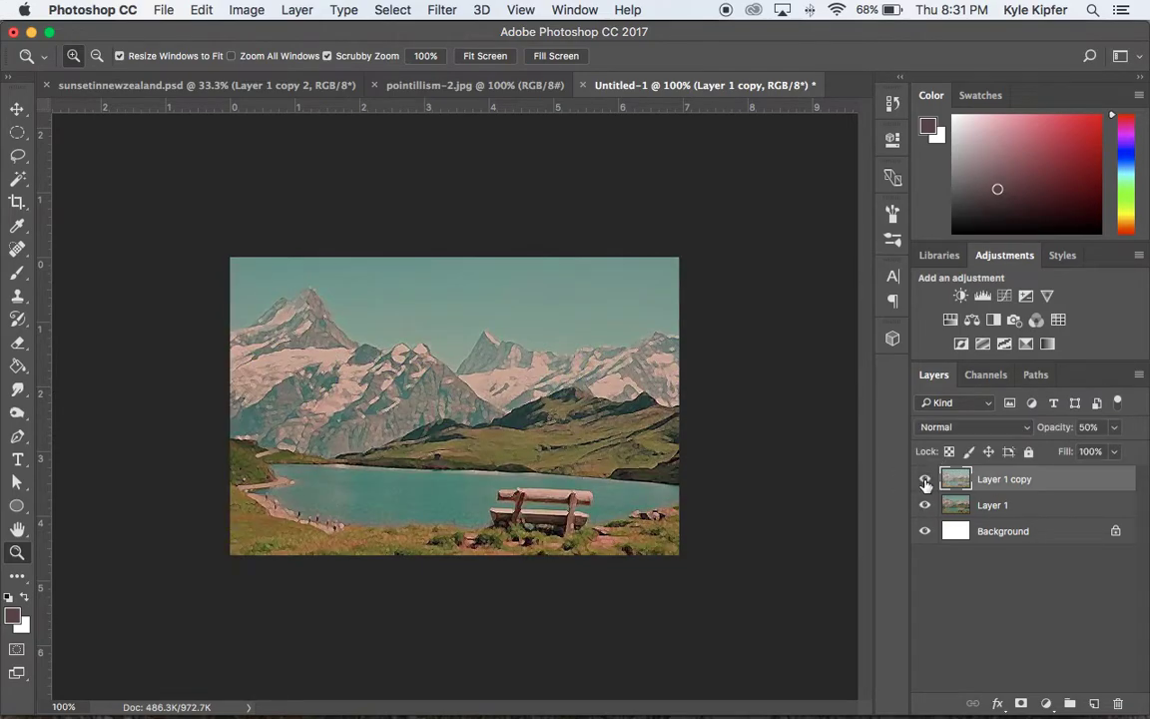
left_click(925, 480)
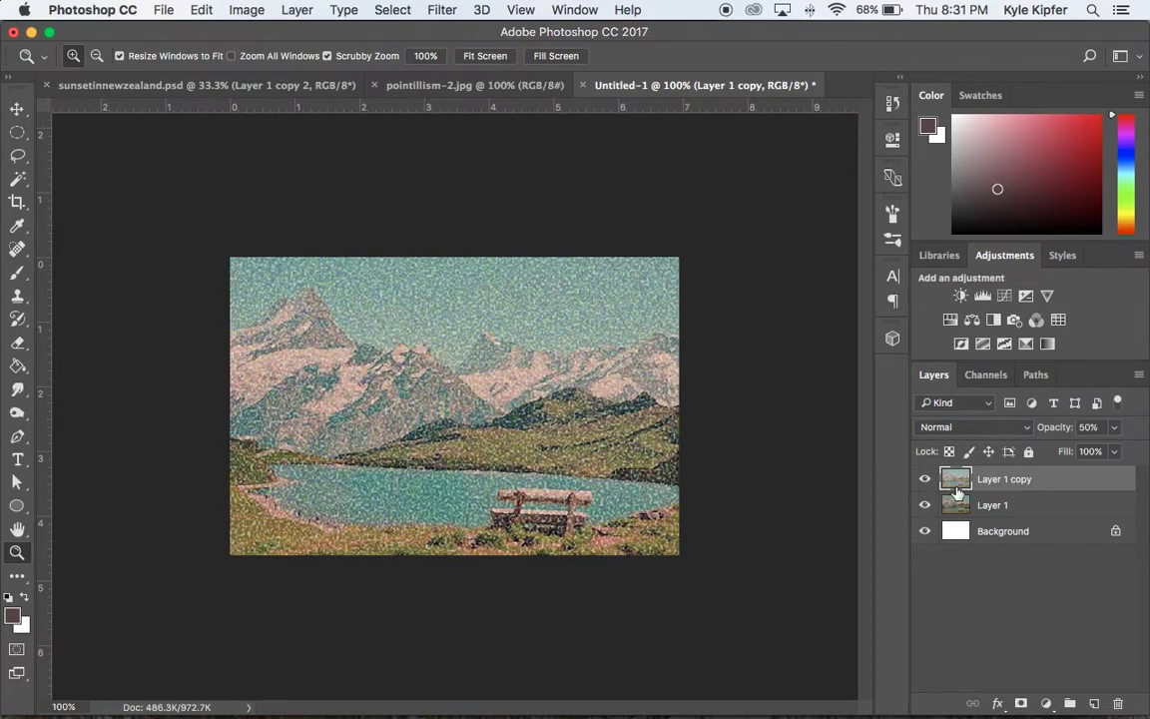
left_click(481, 417)
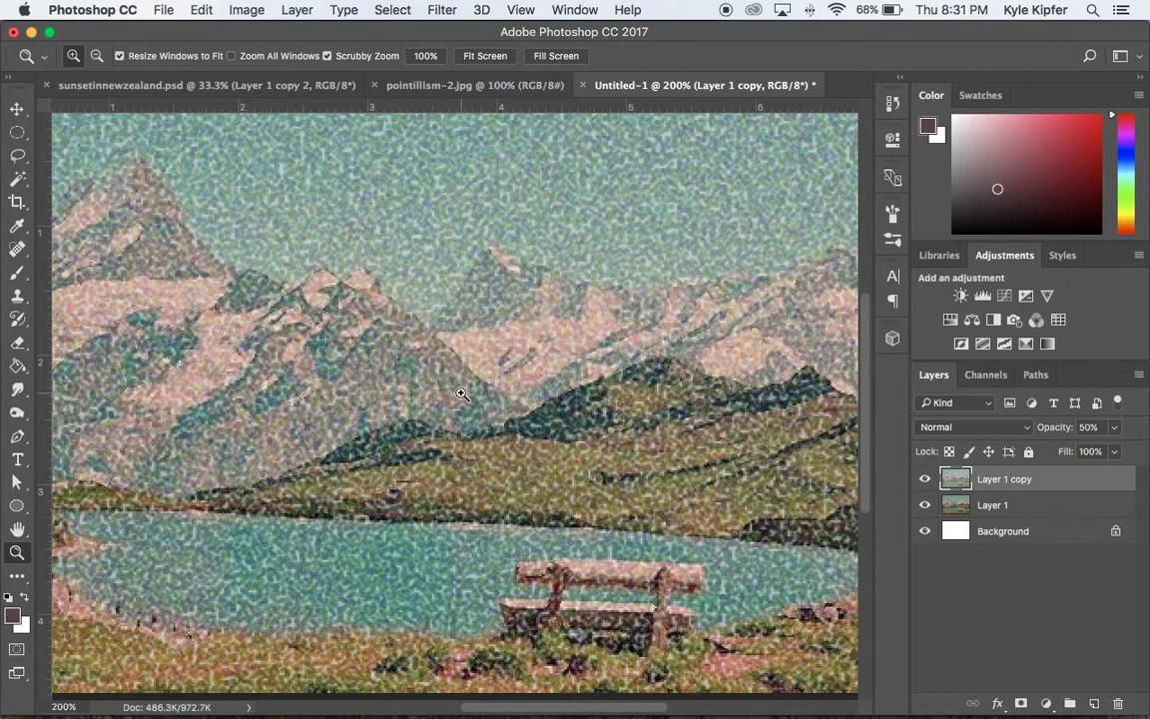
left_click(459, 391, "alt")
left_click_drag(214, 254, 651, 525)
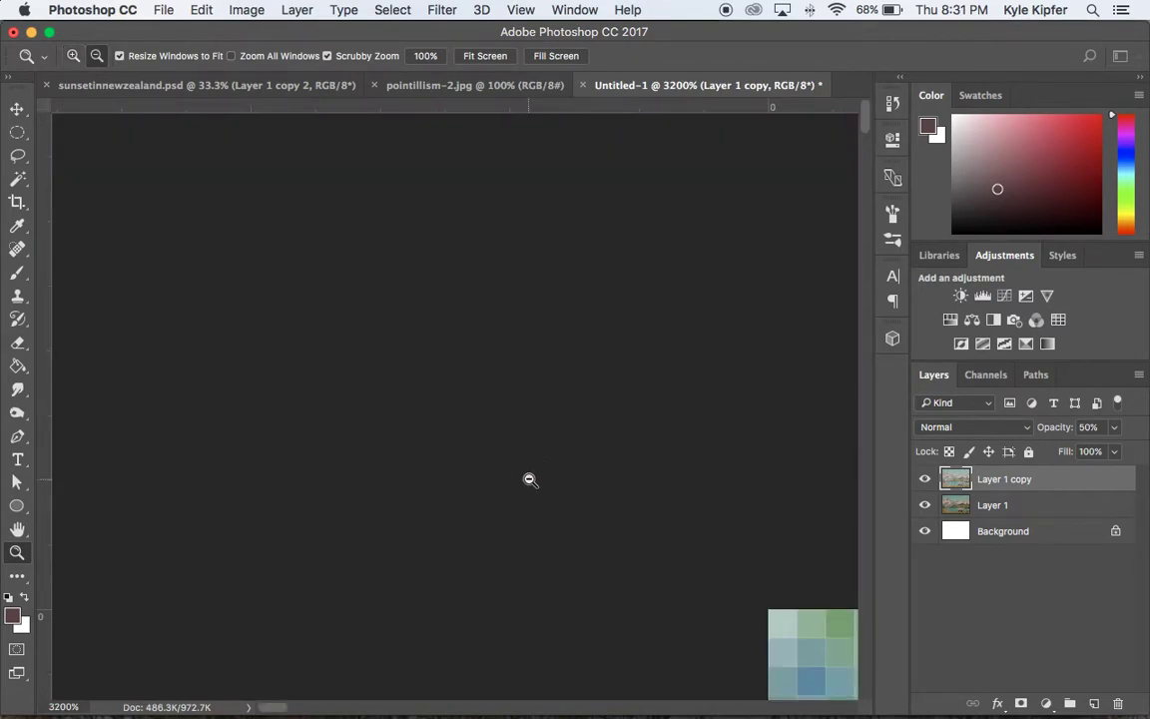
left_click(629, 539, "alt")
left_click(629, 540, "alt")
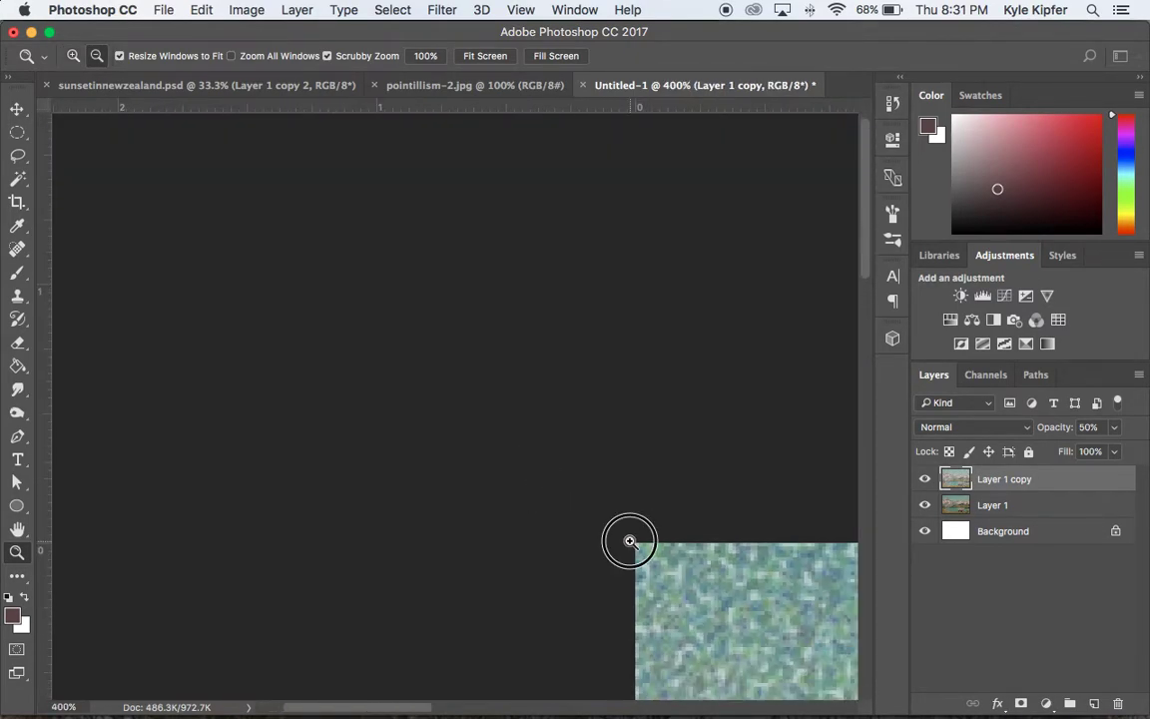
left_click(811, 619, "alt")
left_click(813, 621, "alt")
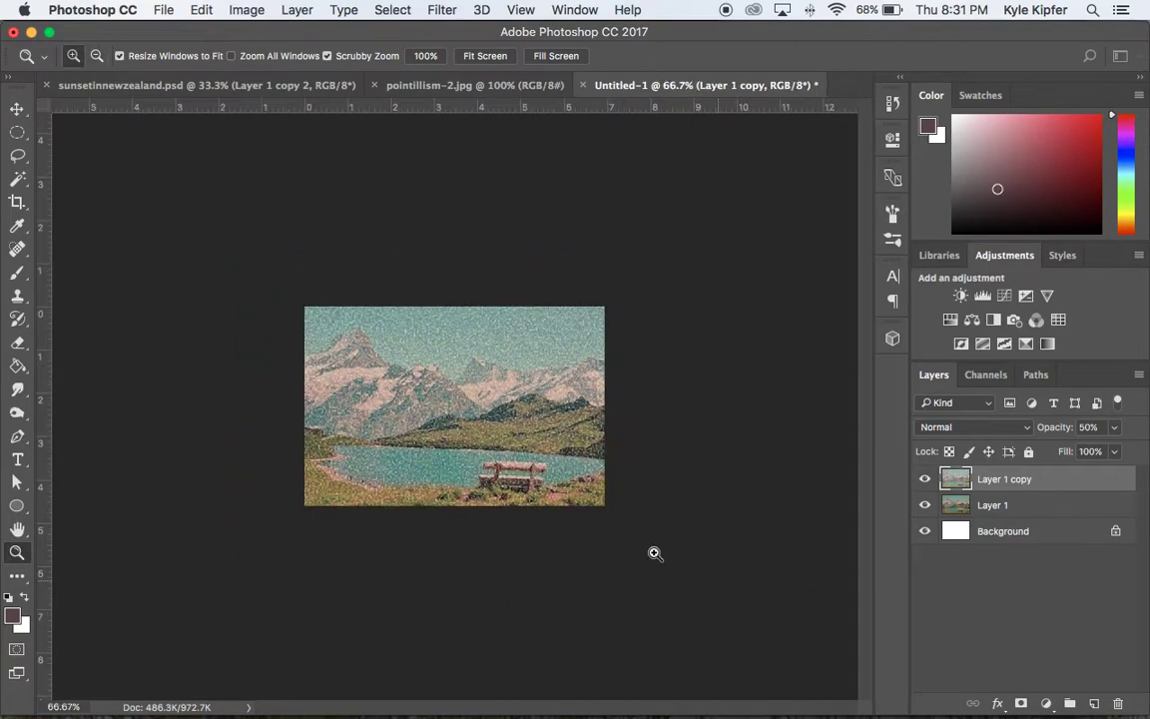
left_click(441, 410)
left_click(466, 431)
left_click(467, 431)
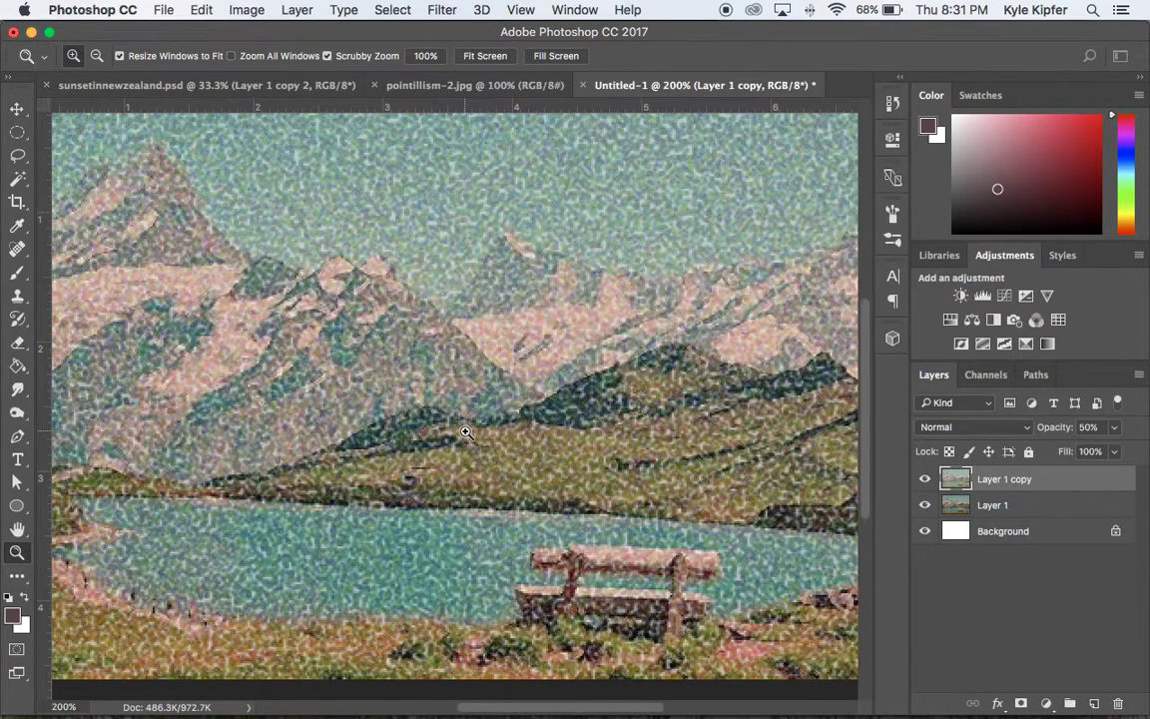
left_click(467, 431, "alt")
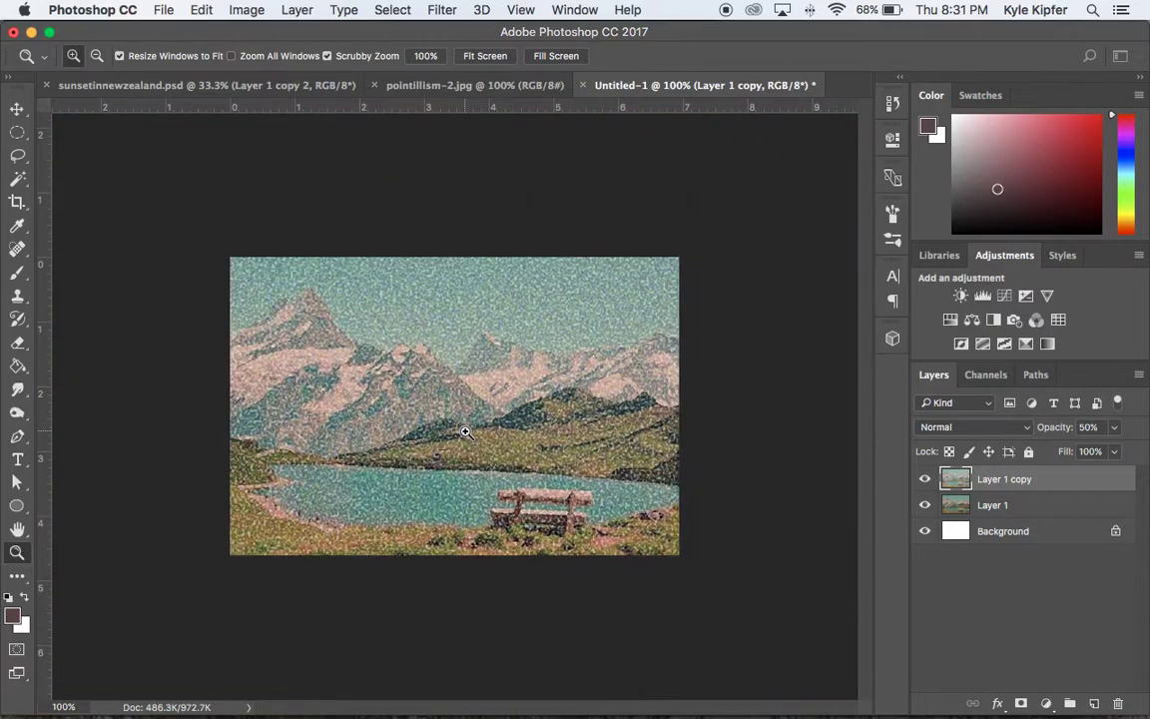